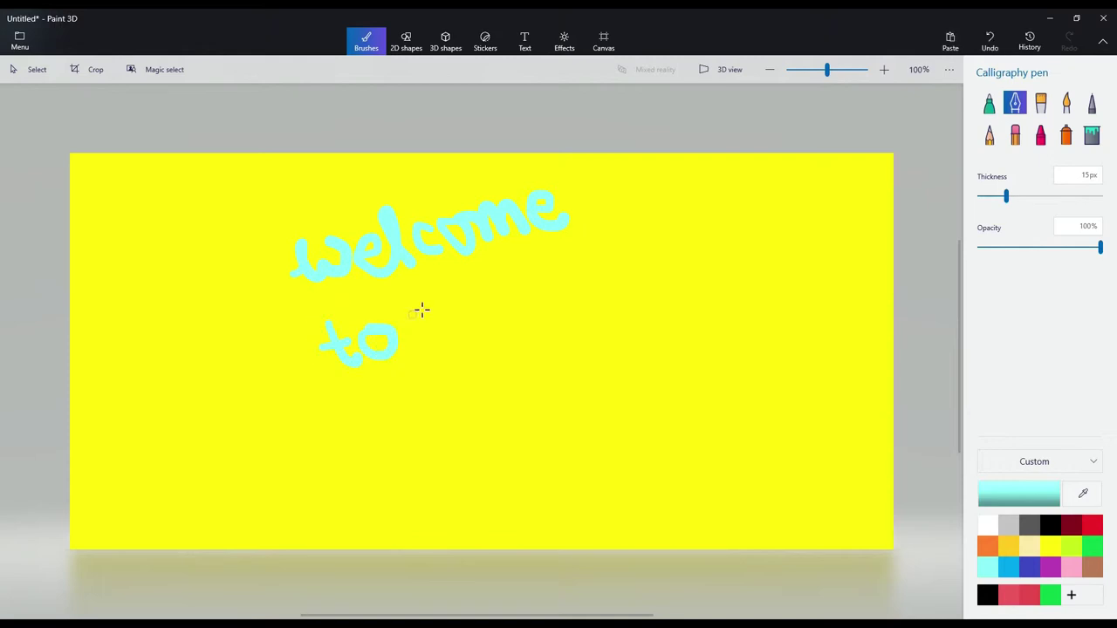
Handwrite "Pro Programmer" after "welcome to" in light cyan with the 15 px calligraphy pen
drag(428, 297, 464, 380)
drag(761, 255, 779, 253)
mouse_move(797, 215)
mouse_down()
mouse_move(827, 202)
mouse_move(841, 221)
mouse_move(862, 216)
mouse_move(864, 182)
mouse_up()
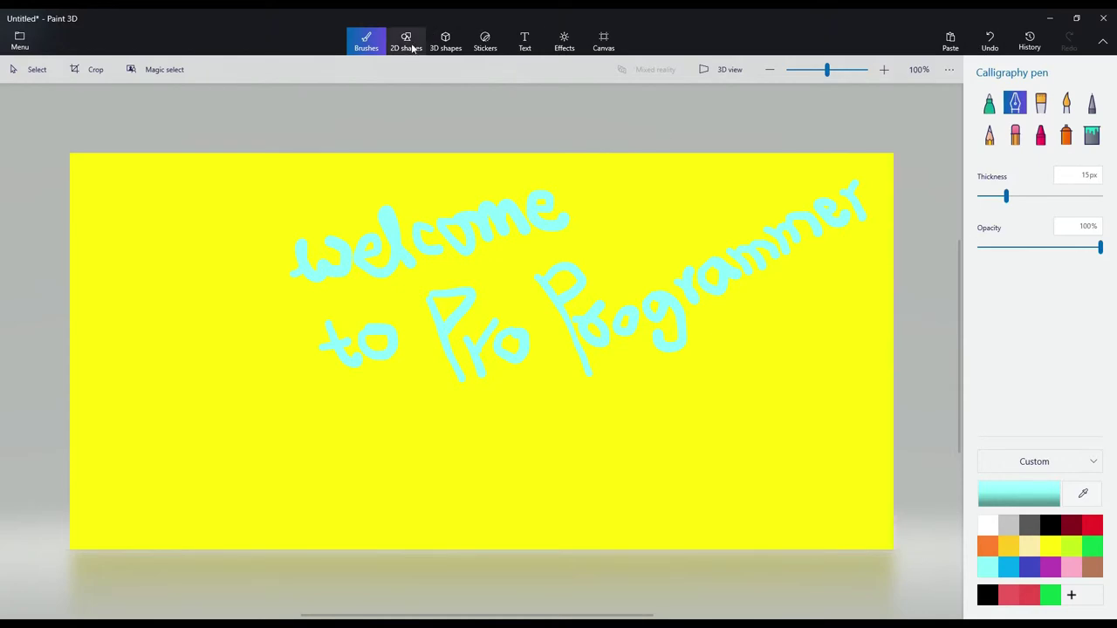
Cover all the handwriting with a square shape that has a solid yellow fill and yellow outline
click(406, 41)
click(1039, 165)
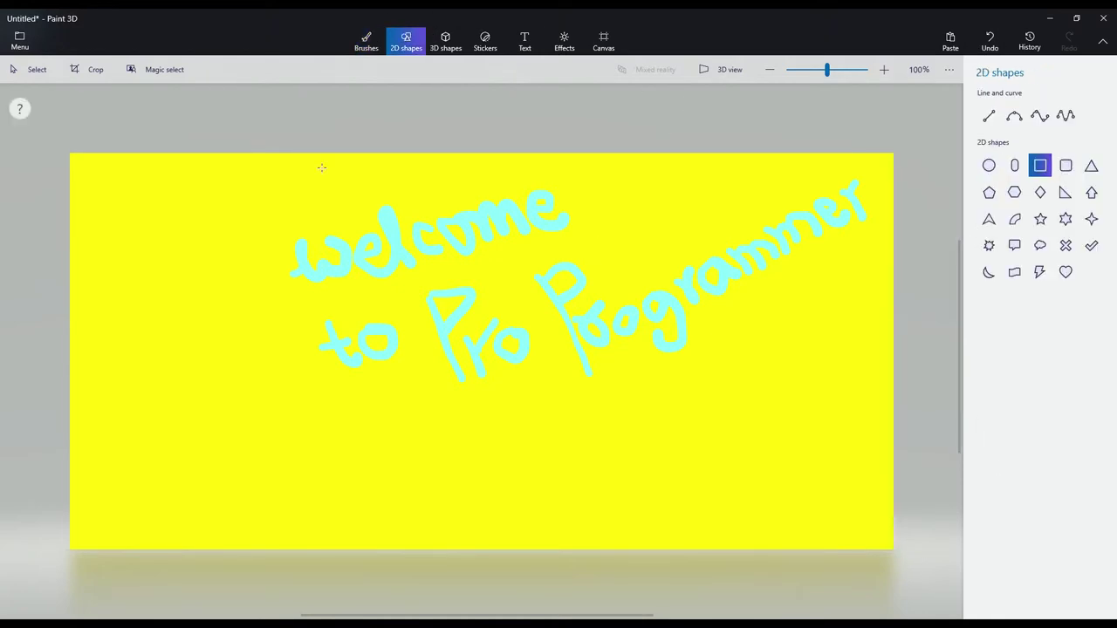
drag(245, 191, 875, 420)
click(1045, 127)
click(1022, 150)
click(989, 125)
click(1000, 190)
drag(798, 195, 798, 181)
click(988, 179)
click(1000, 244)
click(701, 446)
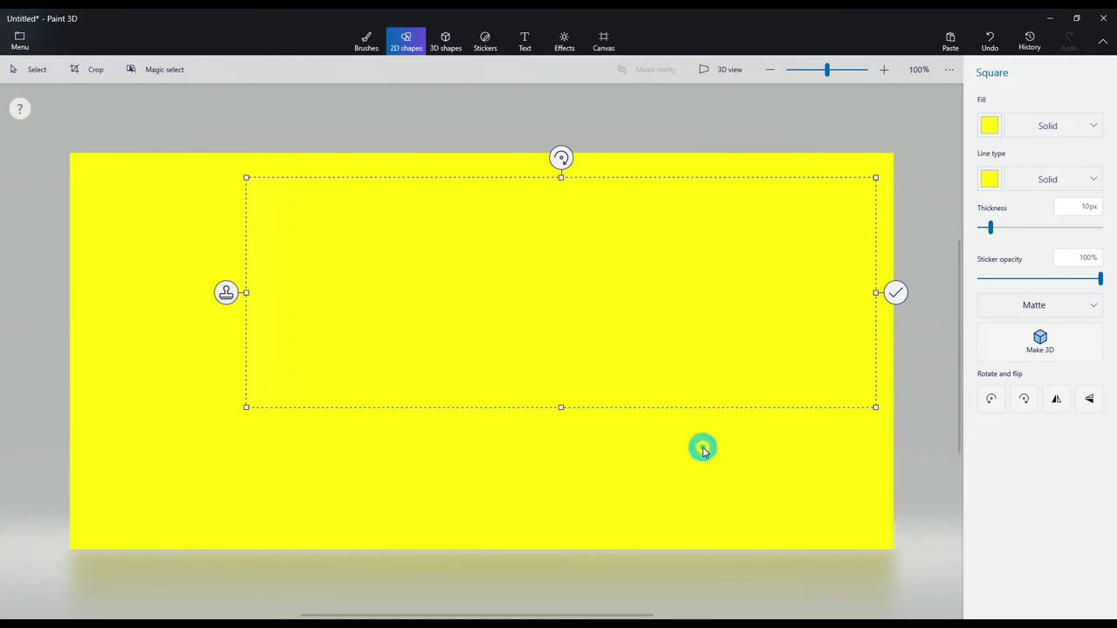
Draw a rectangular speech bubble in the middle of the canvas with a white fill and black outline
click(1012, 248)
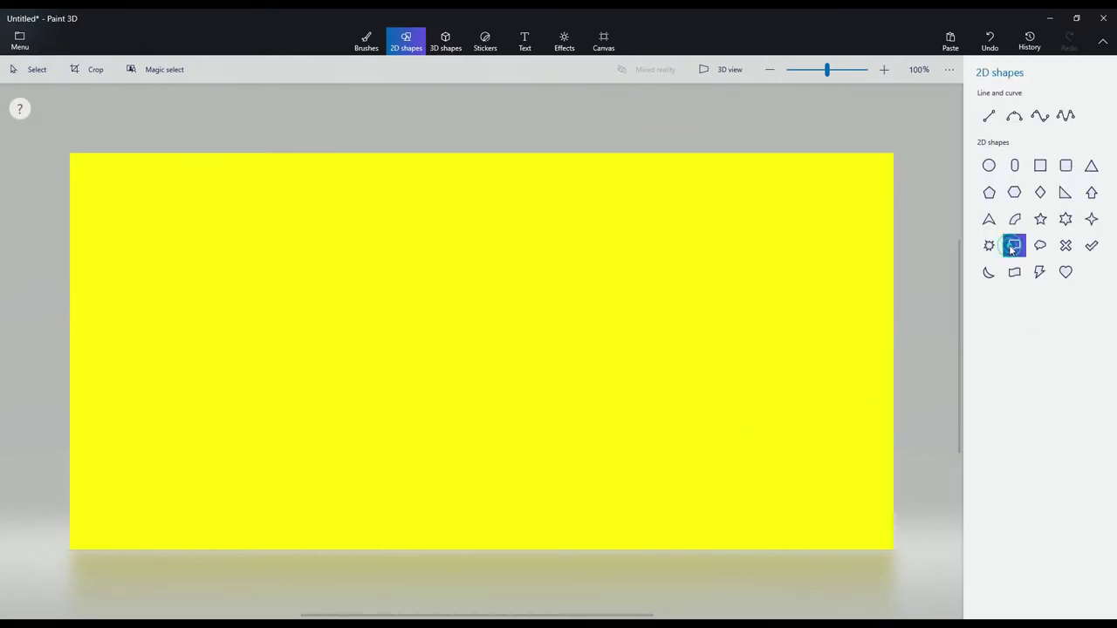
drag(625, 446, 618, 419)
click(989, 125)
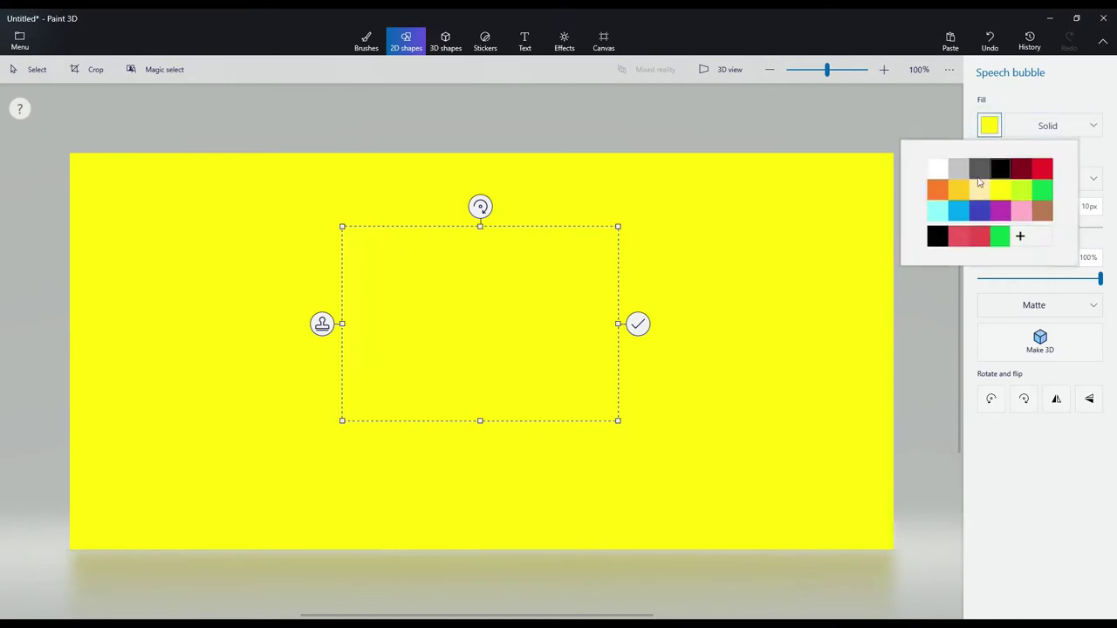
click(937, 167)
click(989, 179)
click(997, 220)
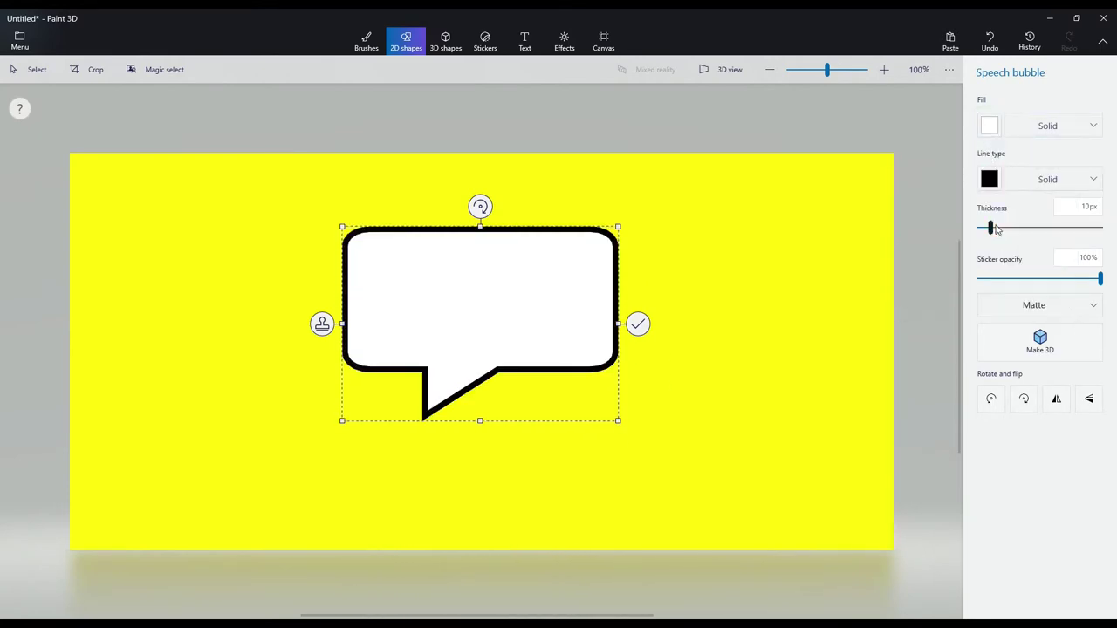
Enlarge the speech bubble in height and width and recentre it on the yellow canvas
drag(479, 420, 479, 494)
drag(617, 495, 701, 530)
drag(635, 396, 593, 387)
Add white 2D text inside the speech bubble reading "Hi Friends" and "Chai PEELO!" on two lines
click(525, 41)
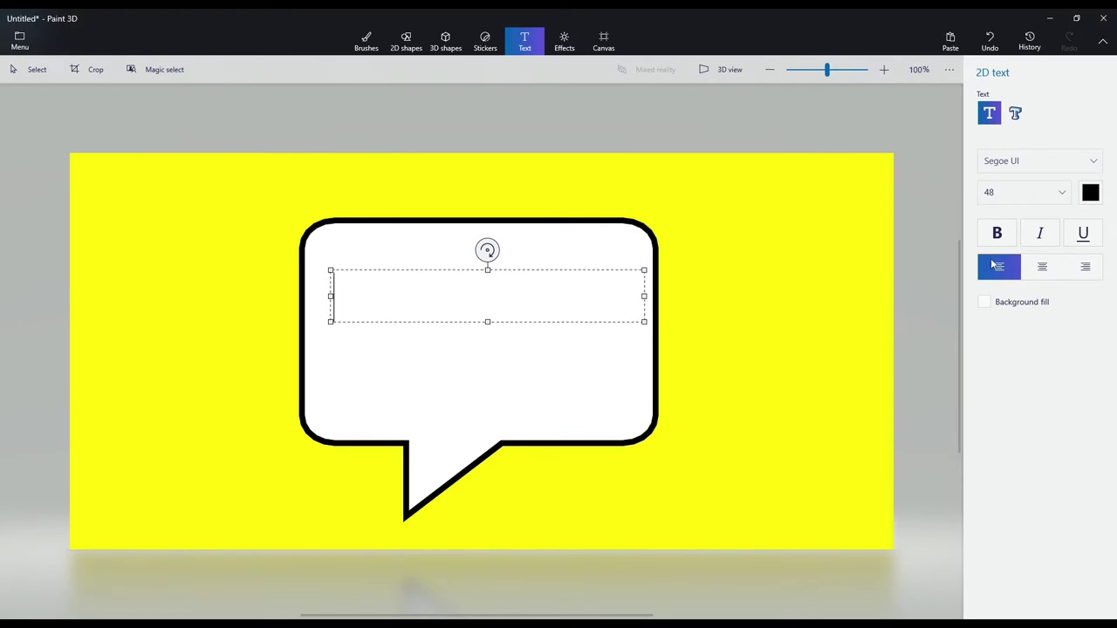
click(1091, 192)
click(977, 235)
text(Hello there friend)
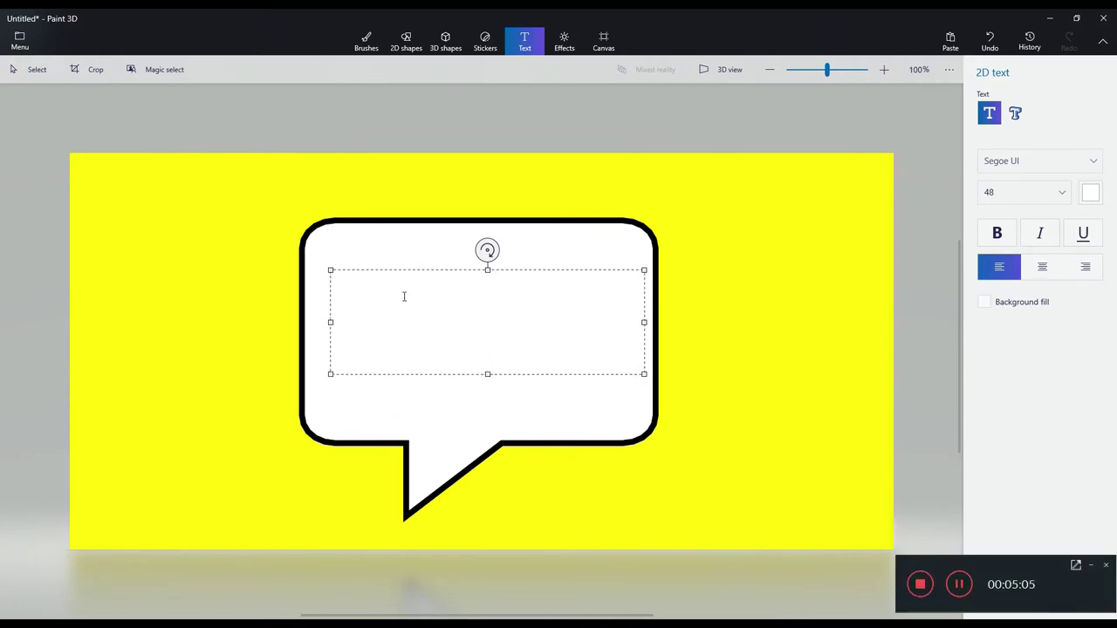
Recolour both lines of the speech bubble text black
click(1091, 192)
click(1036, 236)
drag(531, 346, 326, 289)
click(1091, 192)
click(1036, 236)
click(560, 349)
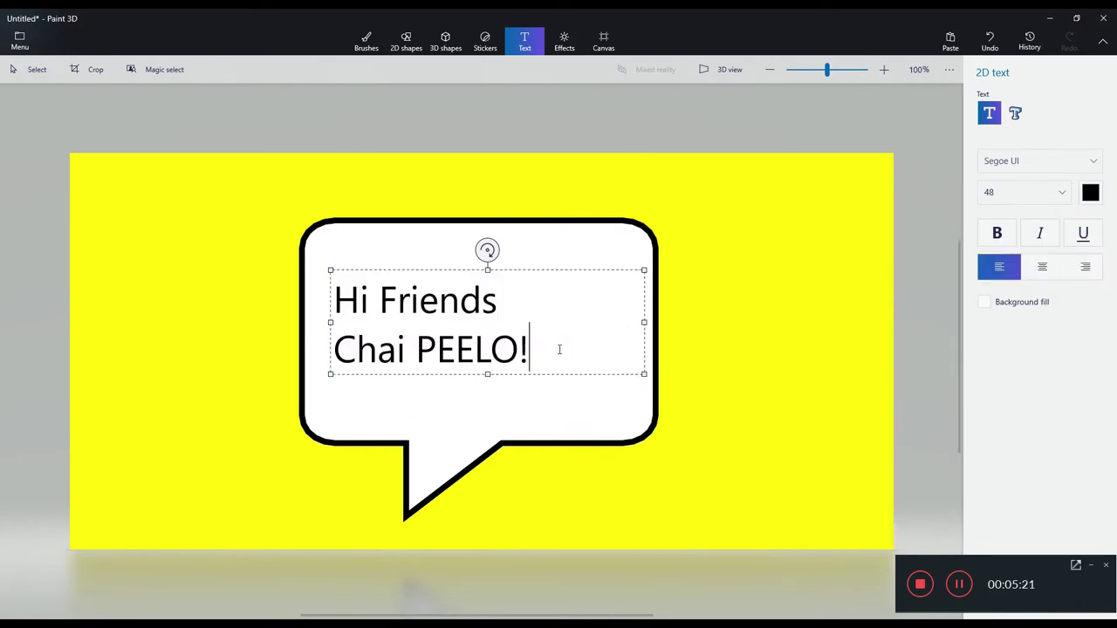
Centre-align the two text lines and shift the text box slightly up and left inside the speech bubble
click(1042, 266)
drag(611, 271, 564, 253)
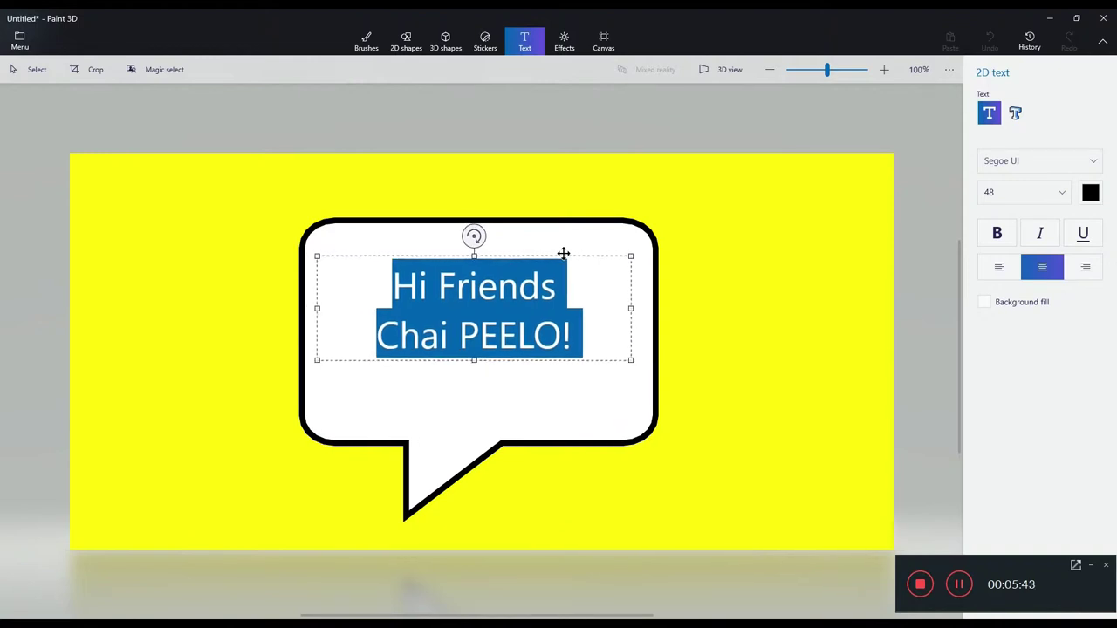
click(560, 254)
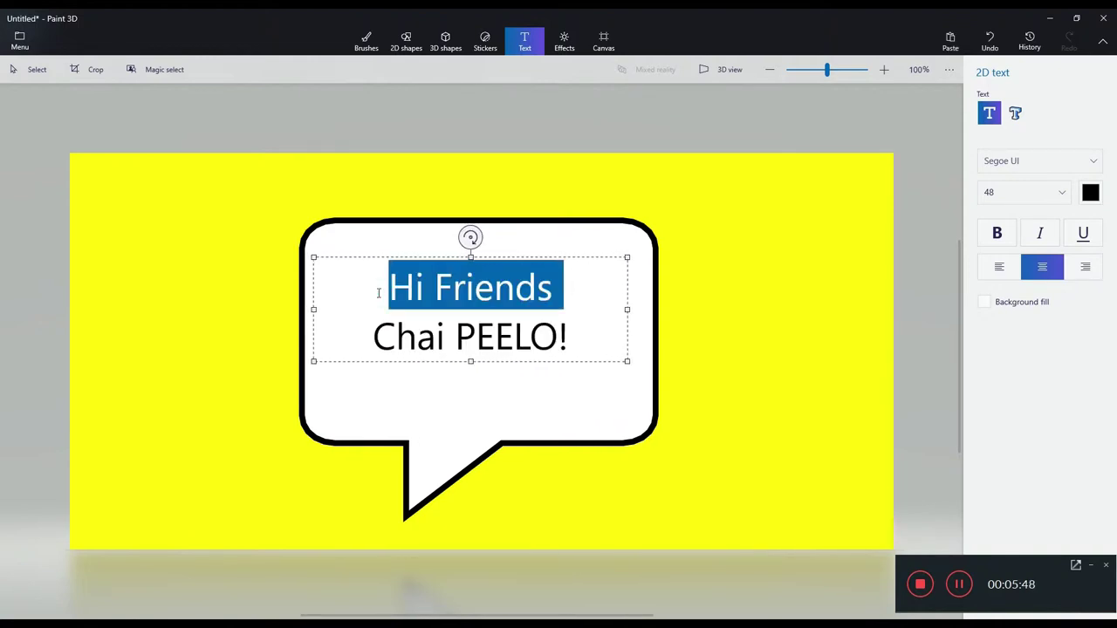
click(397, 276)
drag(522, 258, 501, 259)
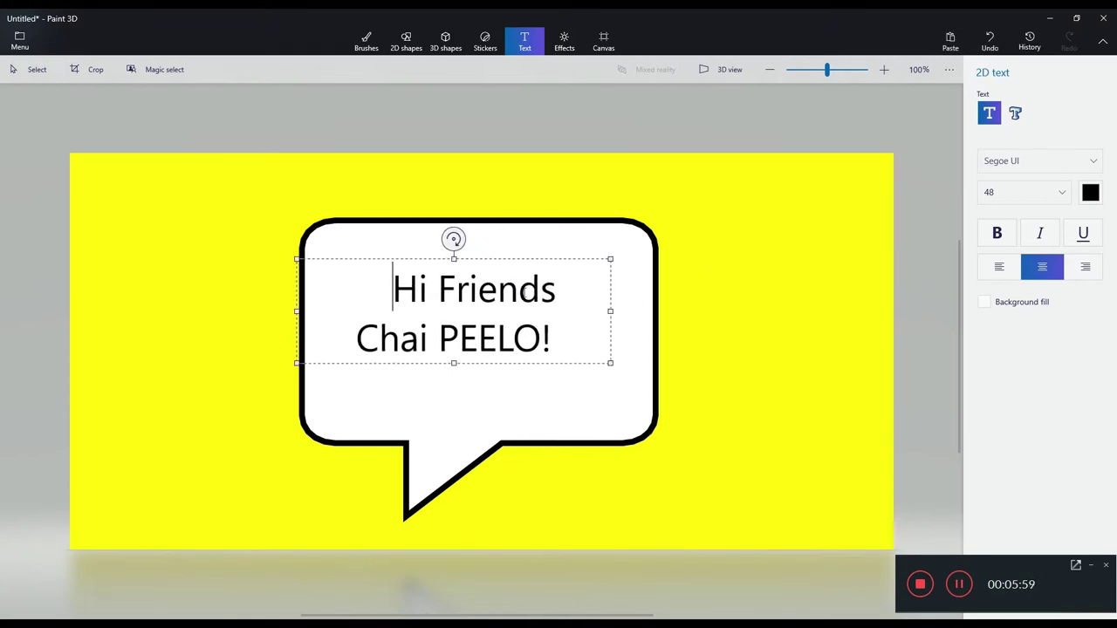
Make the words "Chai PEELO" bold and commit the text to the canvas
drag(548, 336, 351, 336)
click(997, 232)
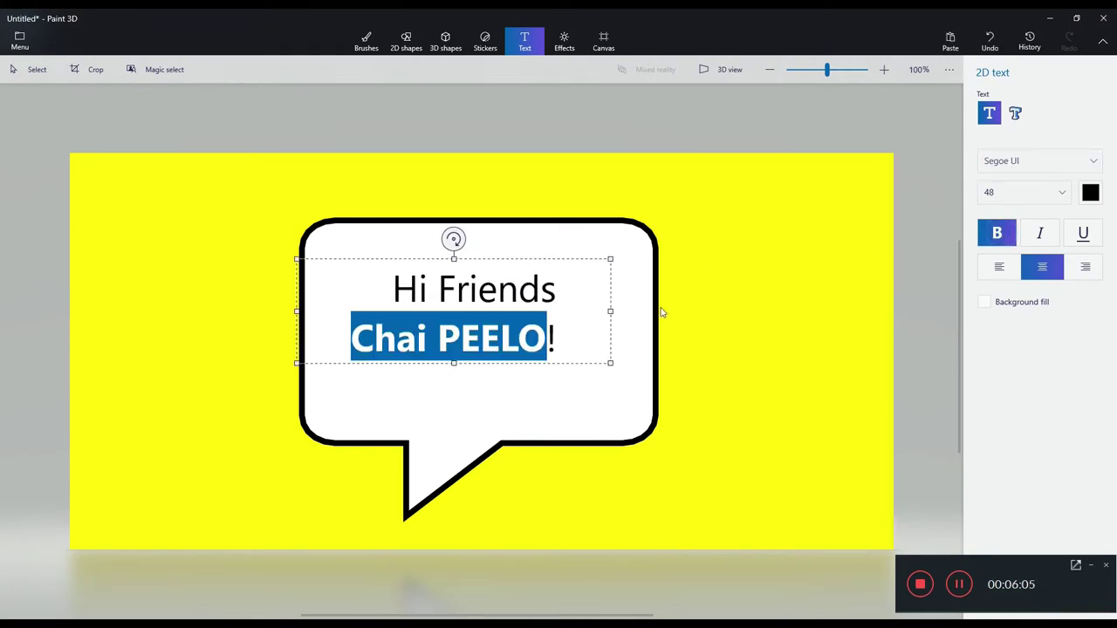
click(636, 322)
Add the image "Pro LOgo" from the Pro Programmer folder as a custom sticker
click(487, 42)
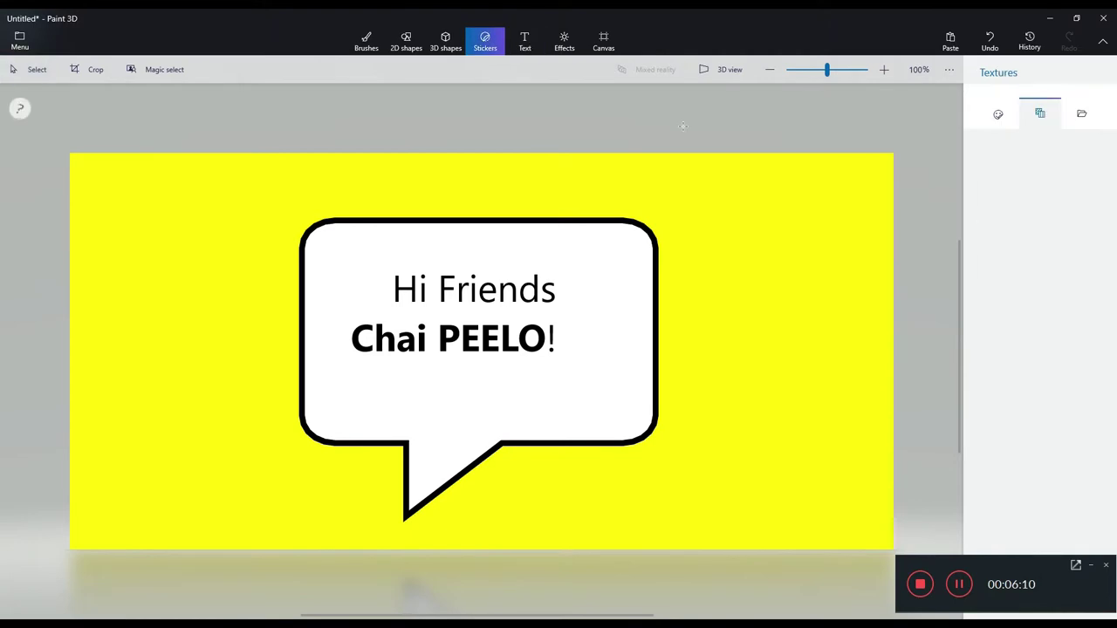
click(1082, 114)
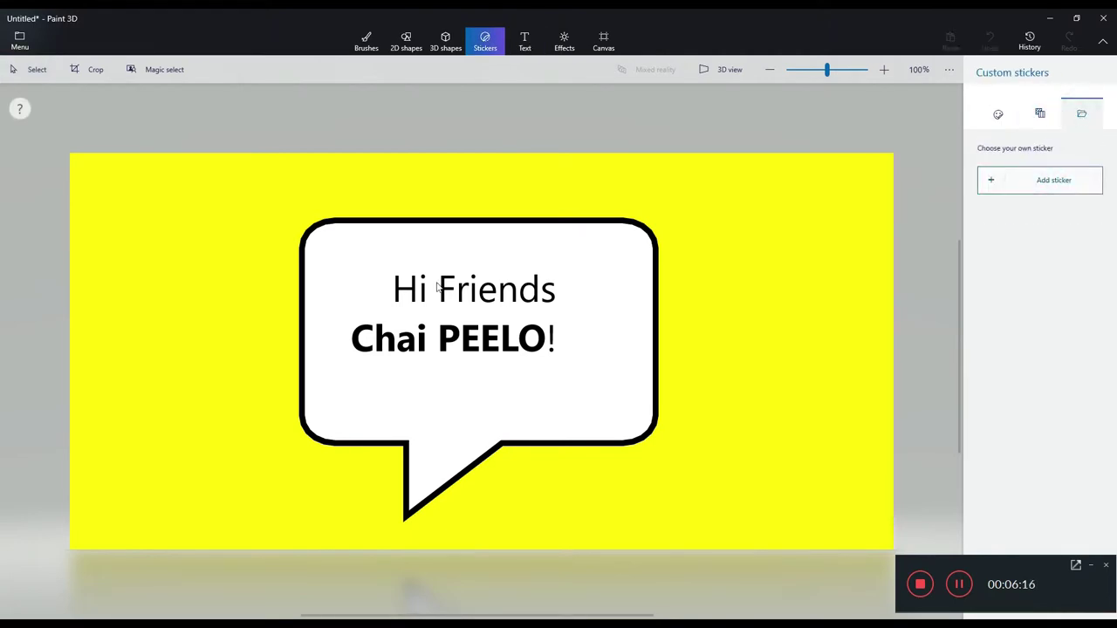
click(996, 182)
click(260, 180)
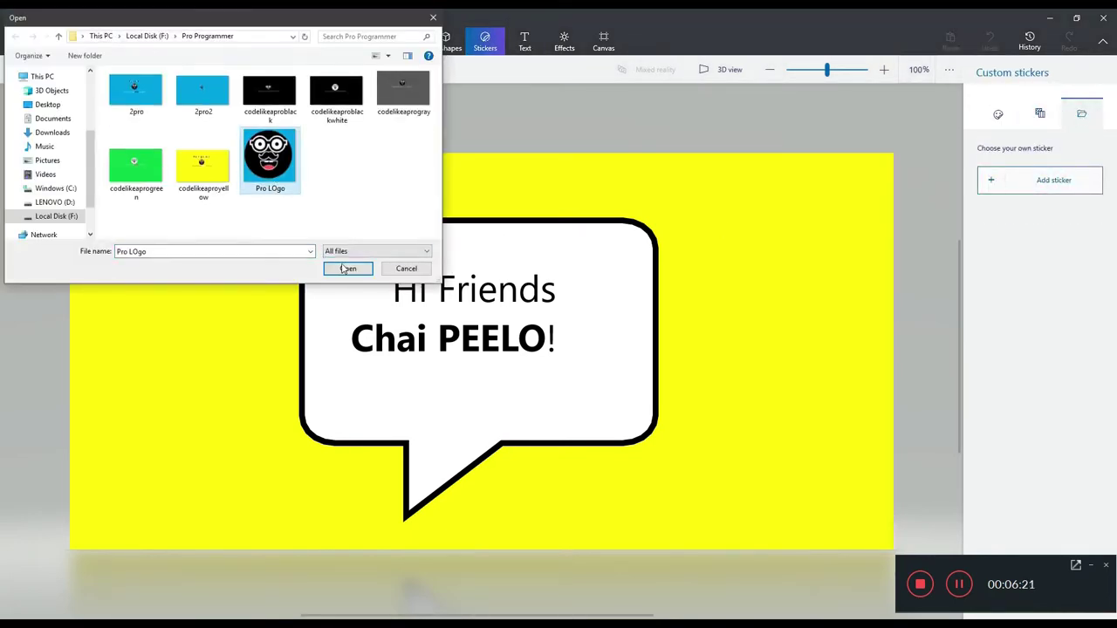
click(350, 267)
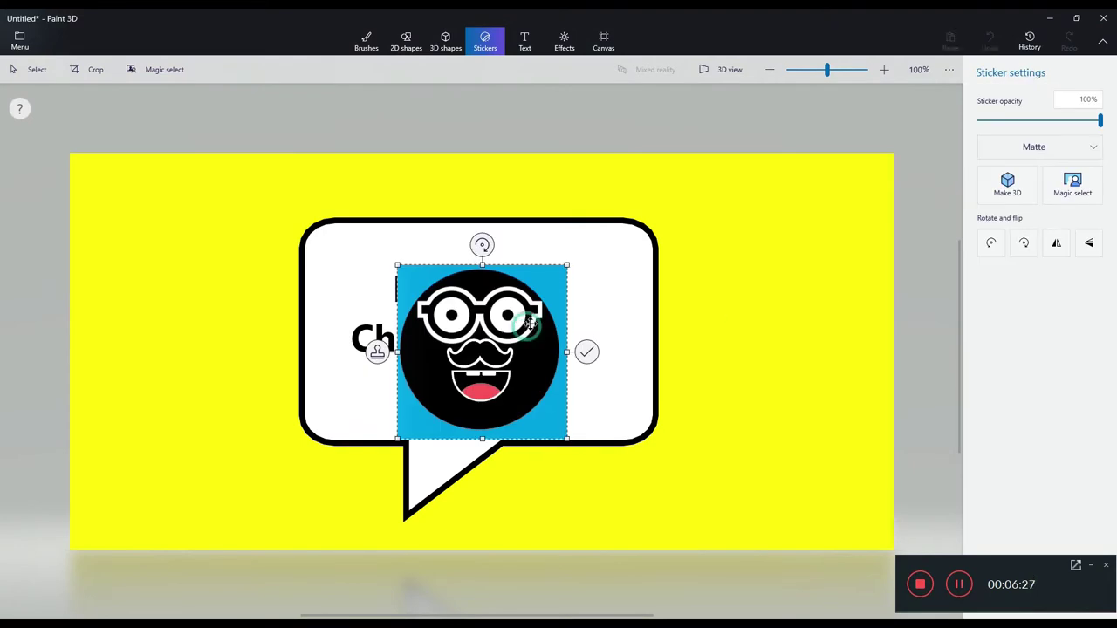
Shrink the logo sticker and place it just after "Chai PEELO!" in the speech bubble
drag(529, 326, 596, 336)
drag(638, 420, 625, 366)
click(738, 313)
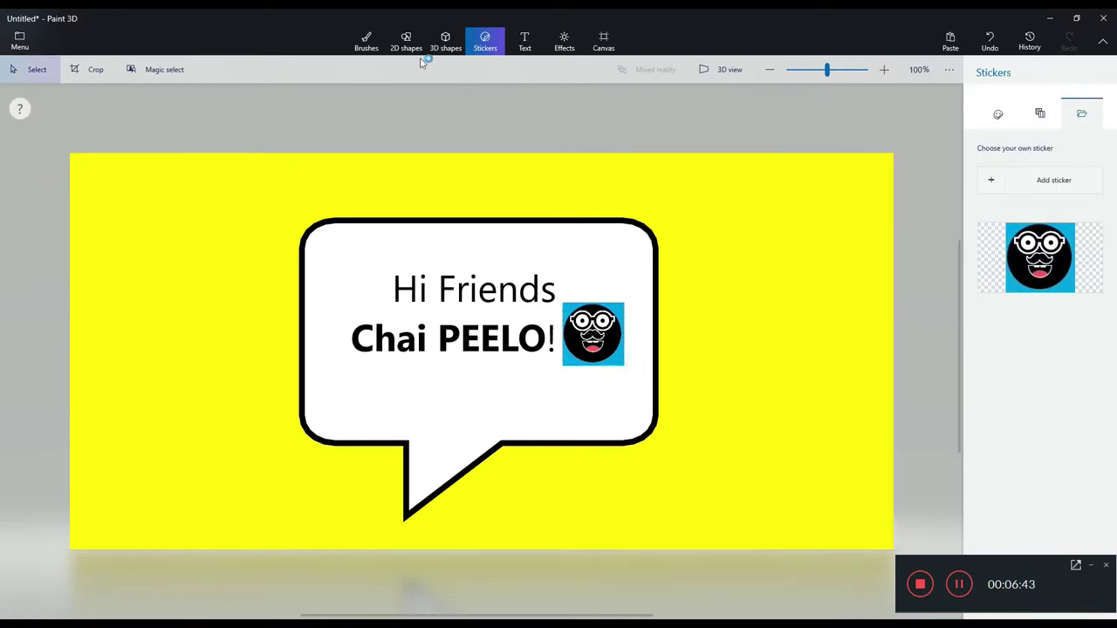
Fill the logo's blue background with white at 15% tolerance, undoing and repeating the fill once
click(367, 41)
click(1091, 133)
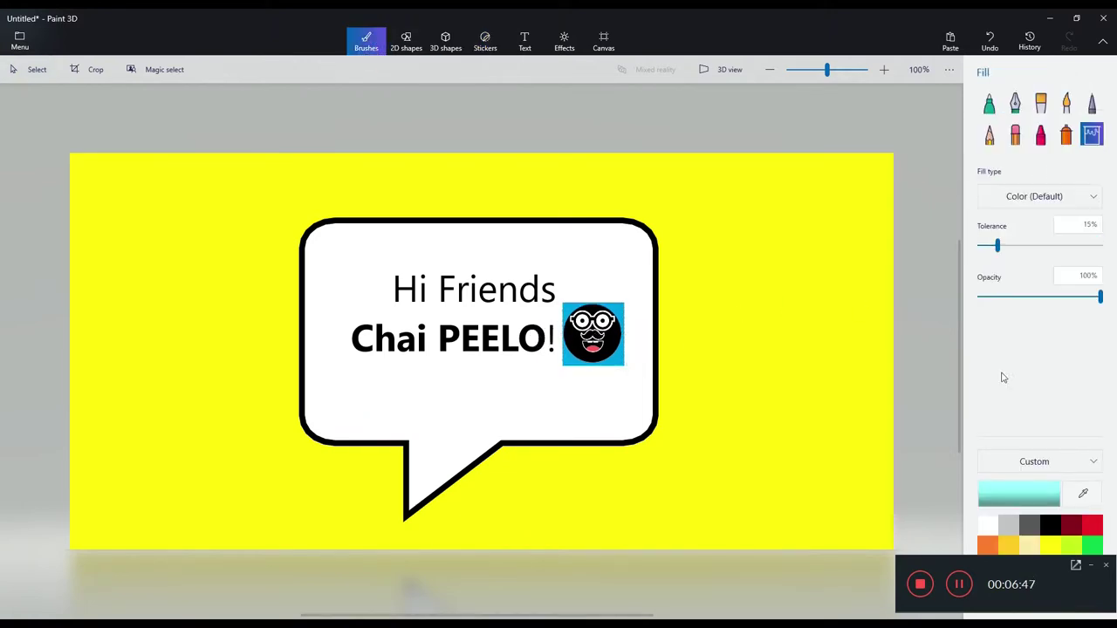
click(989, 526)
click(619, 357)
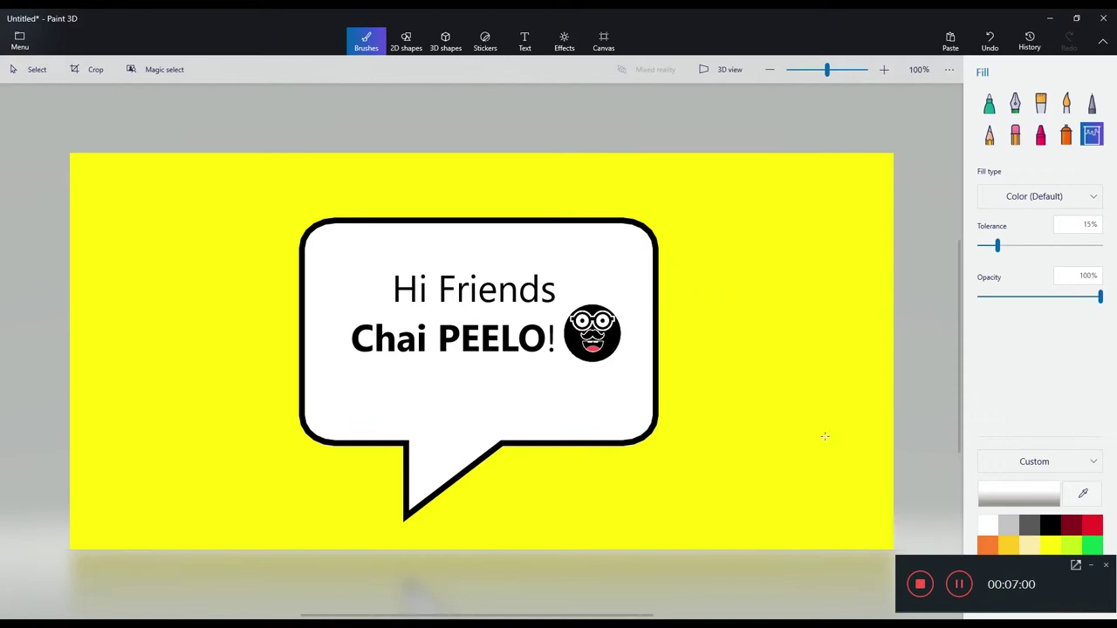
click(1093, 567)
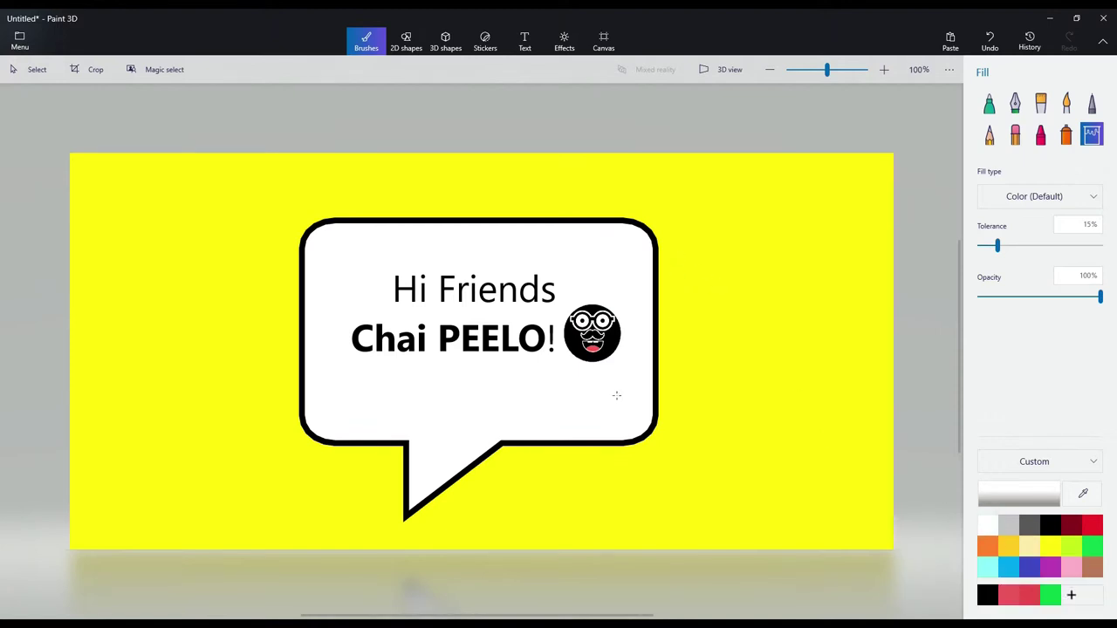
click(990, 41)
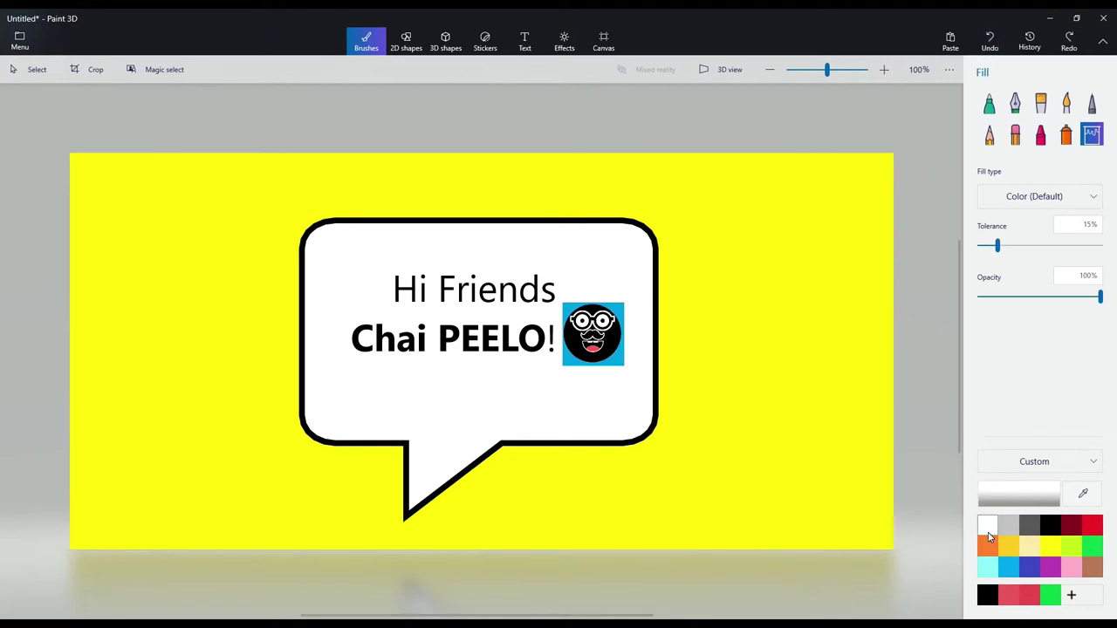
click(616, 358)
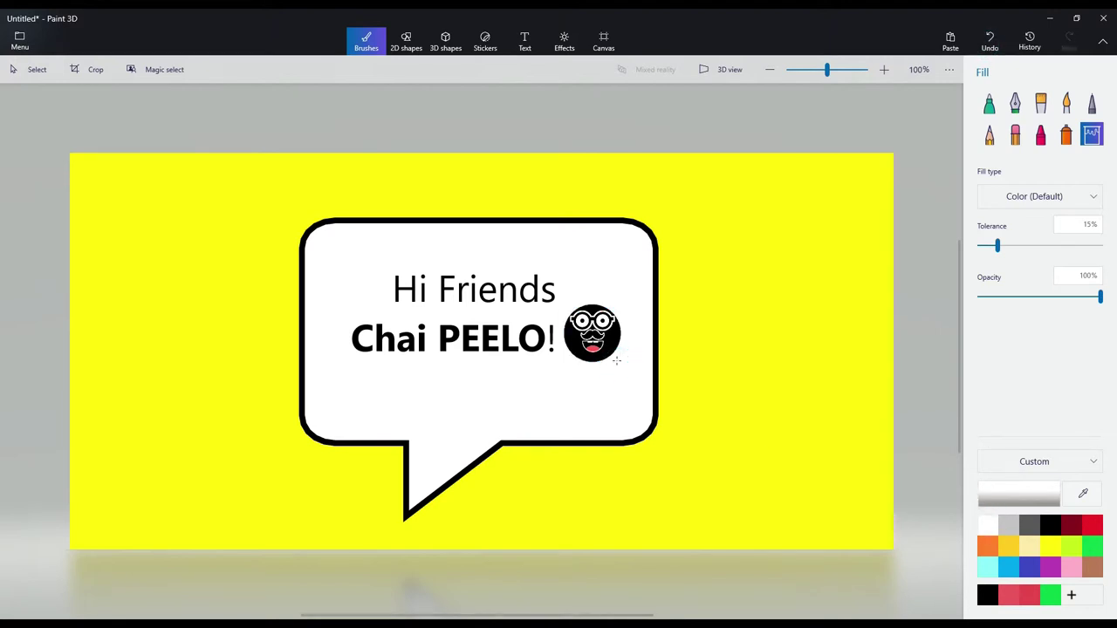
Cover the speech bubble with a large square shape that has a yellow fill and yellow outline
click(410, 48)
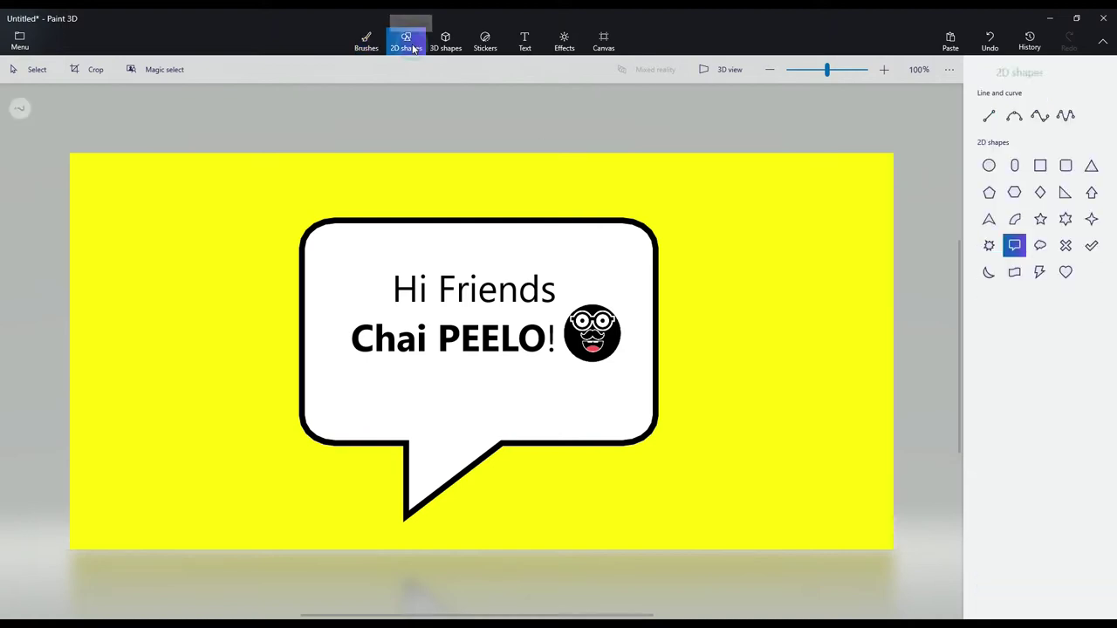
click(1040, 165)
drag(209, 187, 788, 532)
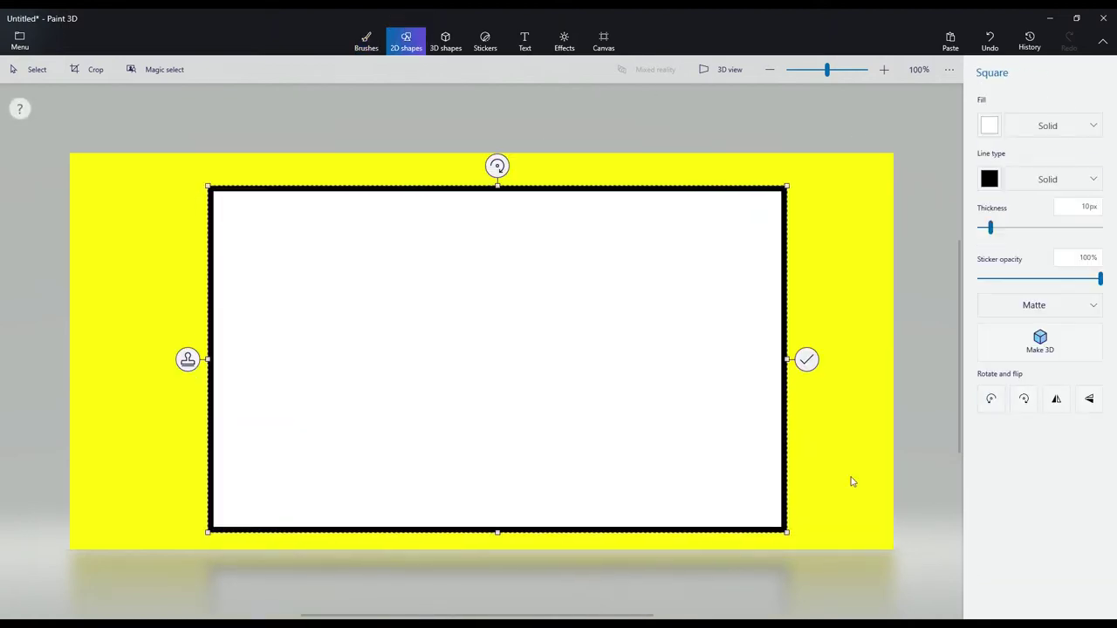
click(989, 125)
click(999, 180)
click(989, 179)
click(1000, 242)
click(855, 232)
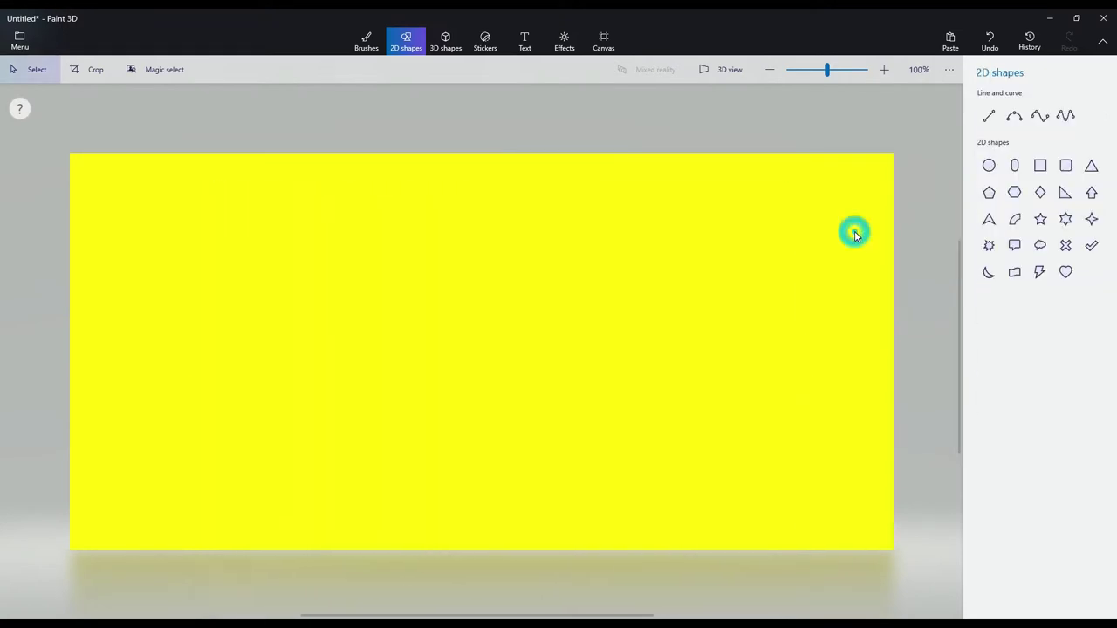
Draw a hexagon near the canvas centre with a white fill and black outline
click(1014, 192)
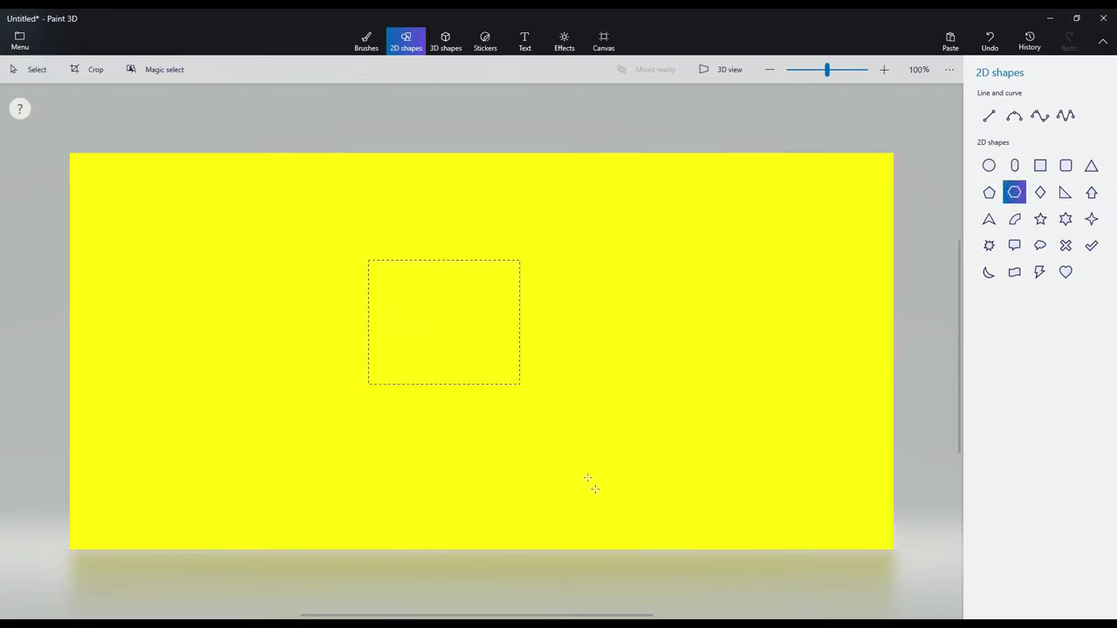
drag(595, 488, 620, 503)
click(989, 125)
click(931, 167)
click(989, 179)
click(997, 221)
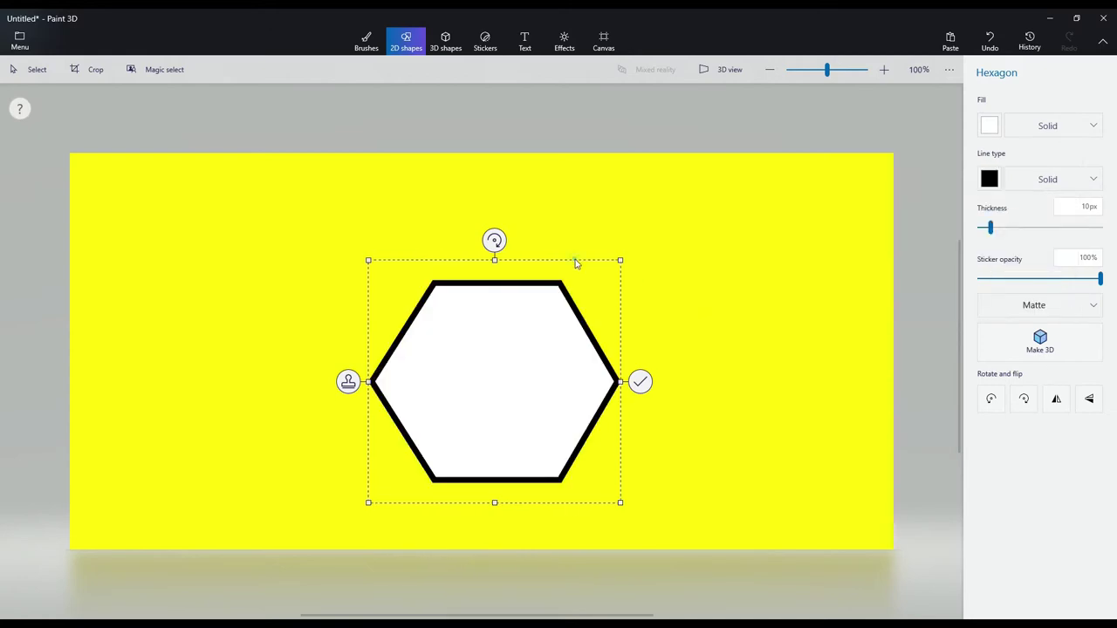
Undo the hexagon and redraw it larger at the canvas centre, rotated 90 degrees so a corner points up
click(524, 174)
click(990, 41)
drag(357, 232, 660, 524)
drag(593, 431, 565, 407)
drag(618, 488, 663, 535)
drag(611, 458, 604, 450)
drag(487, 155, 735, 364)
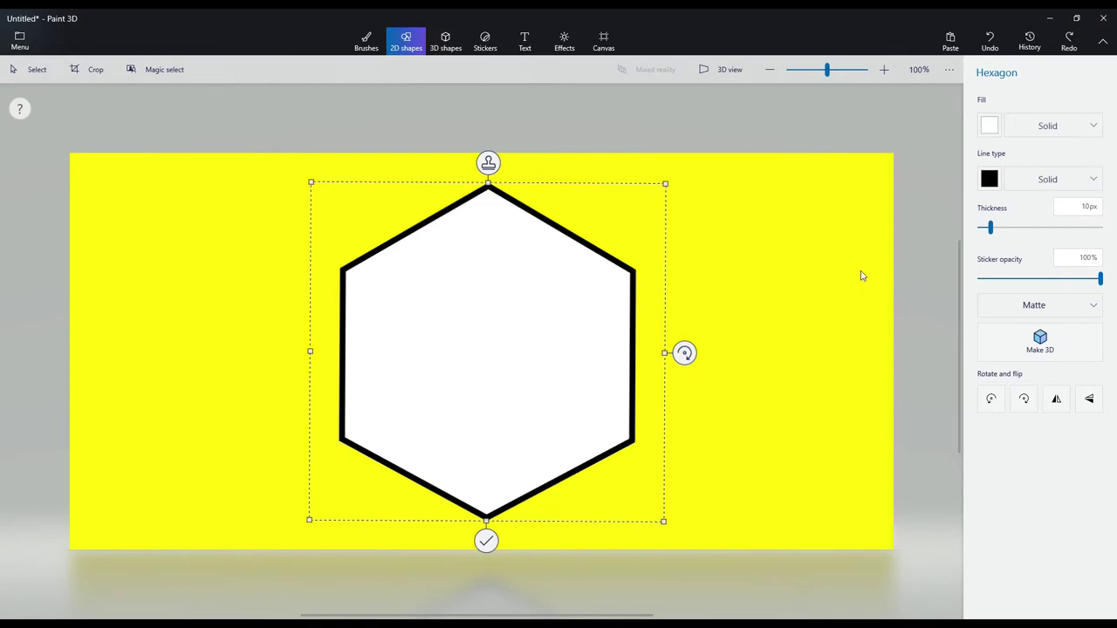
click(861, 276)
Draw a six-pointed star inside the hexagon and enlarge it to about the hexagon's size
click(1065, 220)
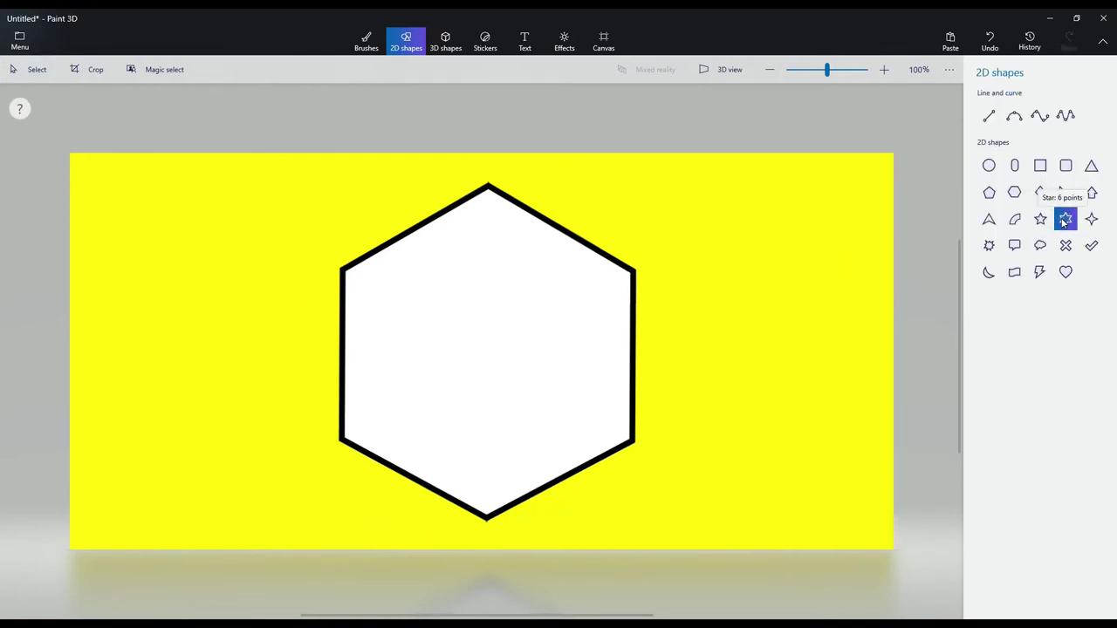
click(584, 277)
drag(584, 277, 483, 333)
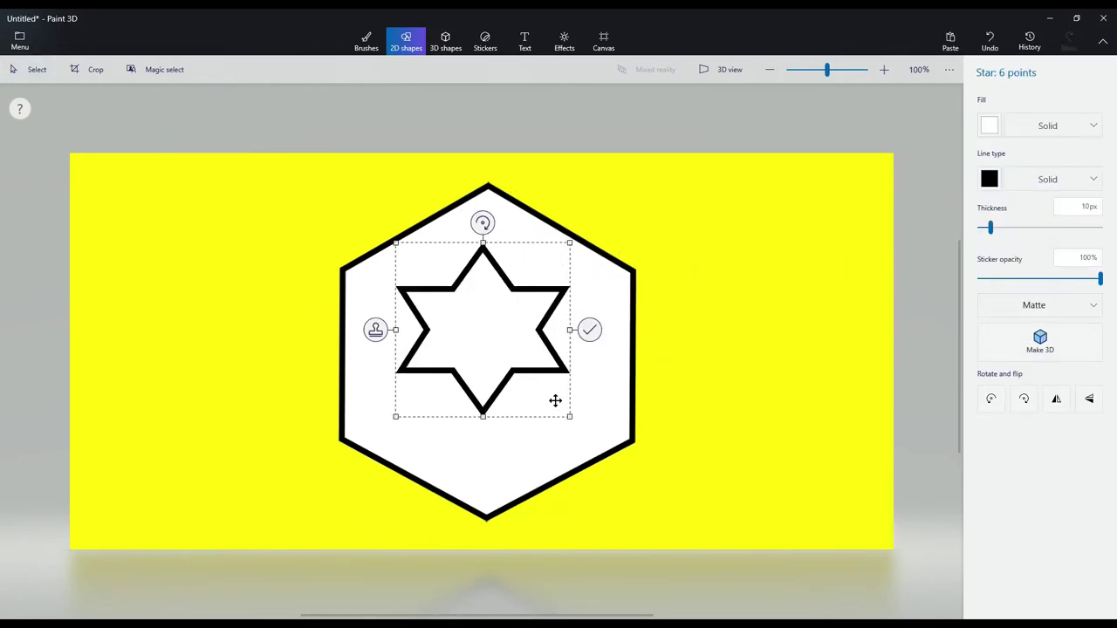
drag(568, 417, 690, 559)
drag(616, 469, 580, 430)
drag(642, 351, 634, 352)
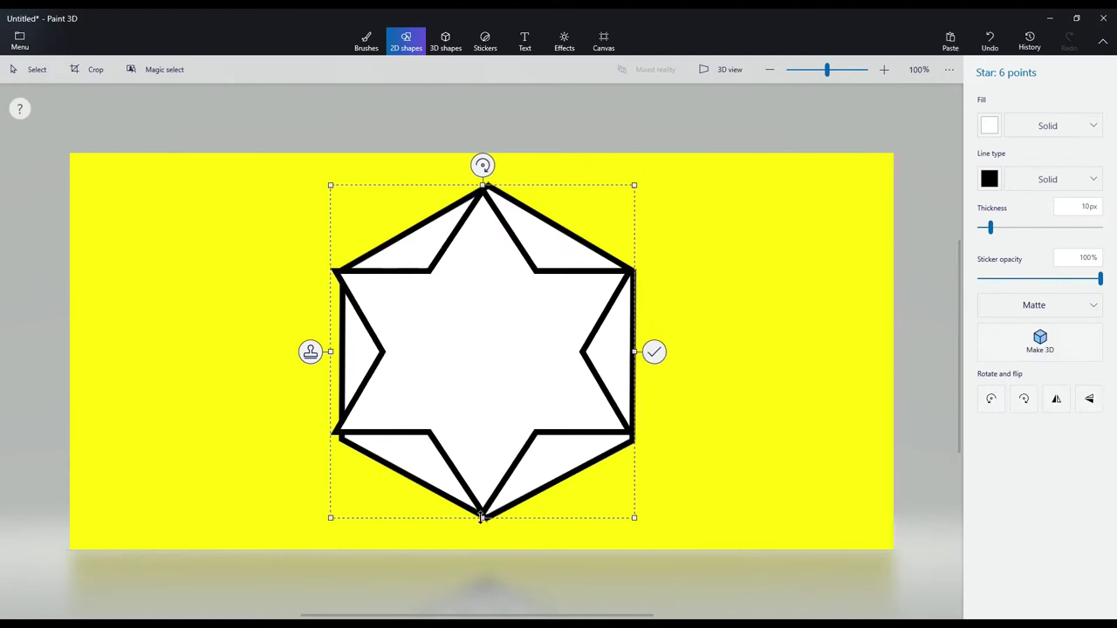
Fine-tune the star's width, height and position so its six points meet the hexagon's corners
drag(480, 517, 482, 518)
drag(331, 352, 341, 352)
drag(488, 519, 487, 522)
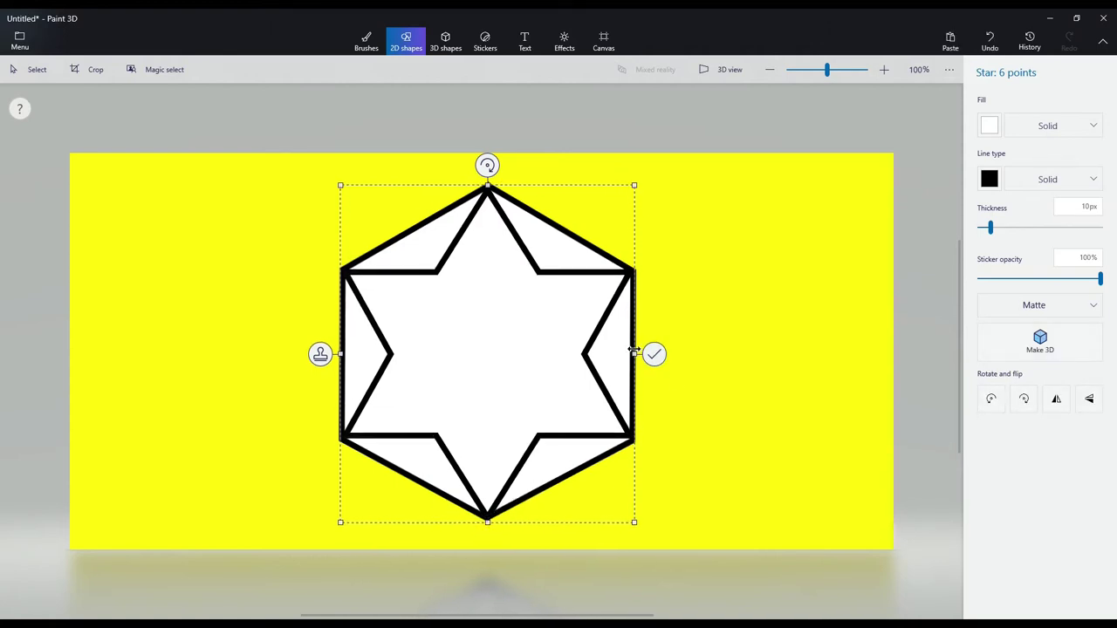
drag(638, 354, 636, 355)
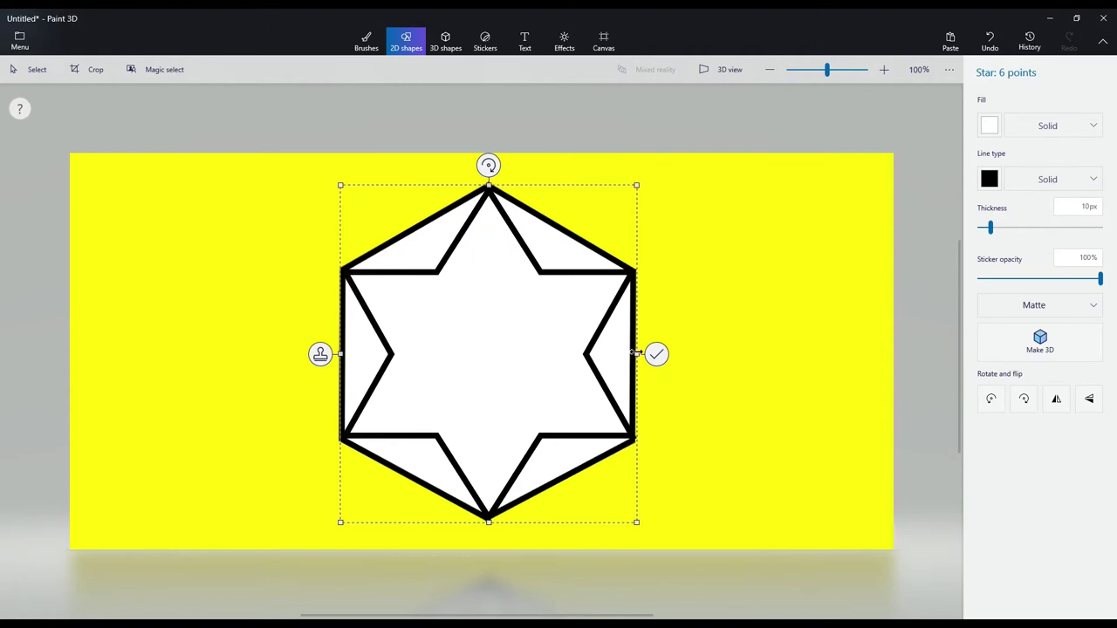
drag(489, 522, 488, 528)
drag(485, 467, 485, 467)
drag(489, 529, 489, 524)
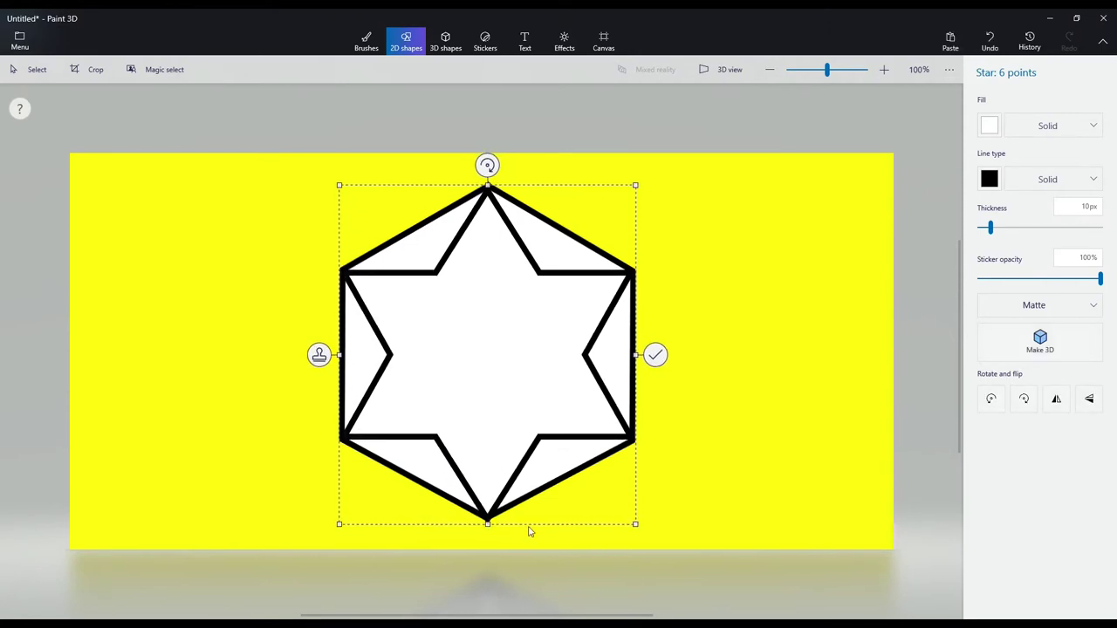
Commit the star and add the custom sticker of the bespectacled face at the star's centre
click(917, 283)
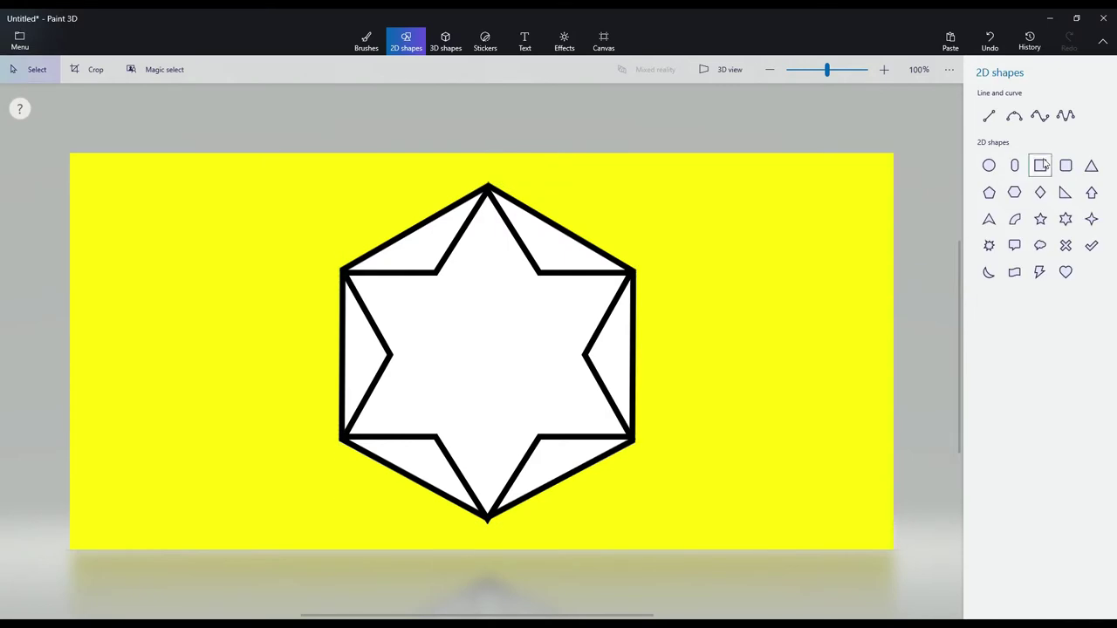
click(366, 39)
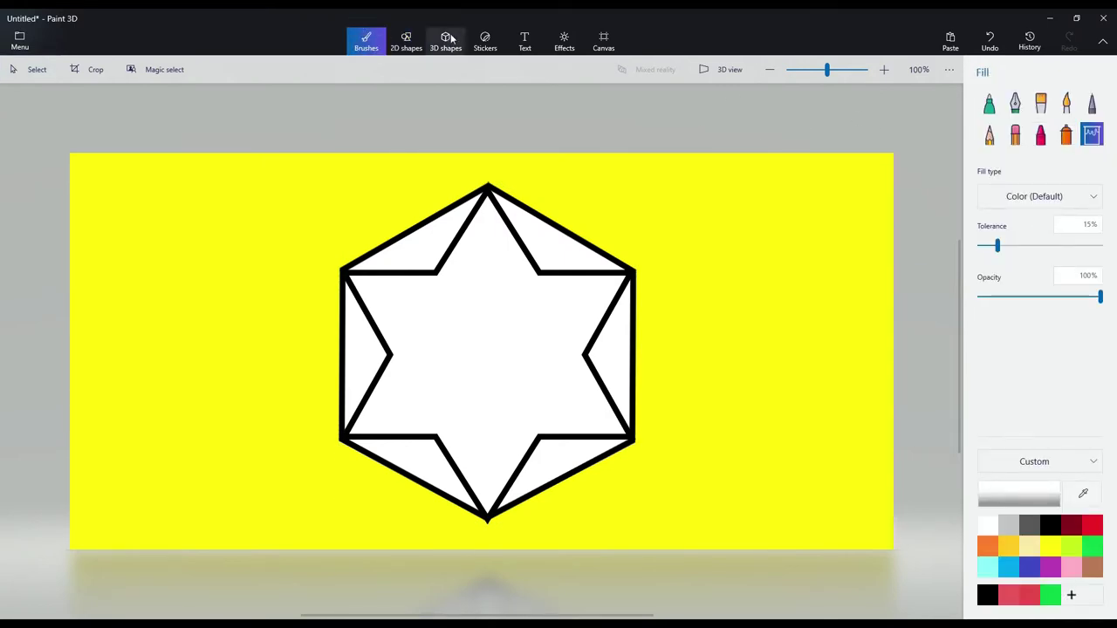
click(485, 39)
click(1041, 258)
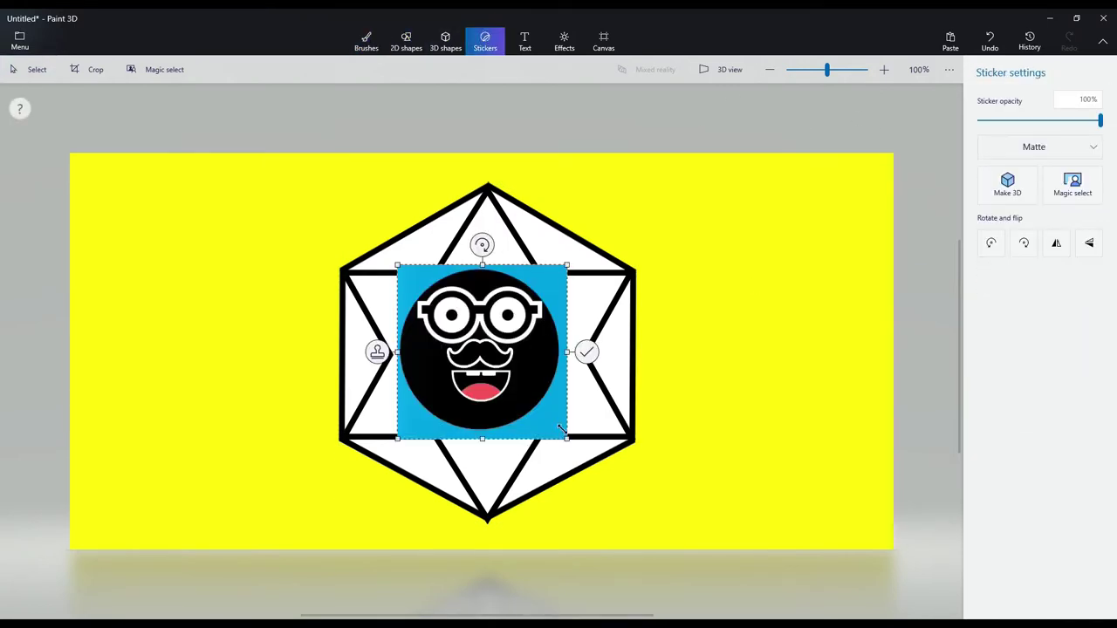
Cut the round face out of its blue background with Magic select, adding one diagonal stroke, and centre the cutout in the star
click(1073, 184)
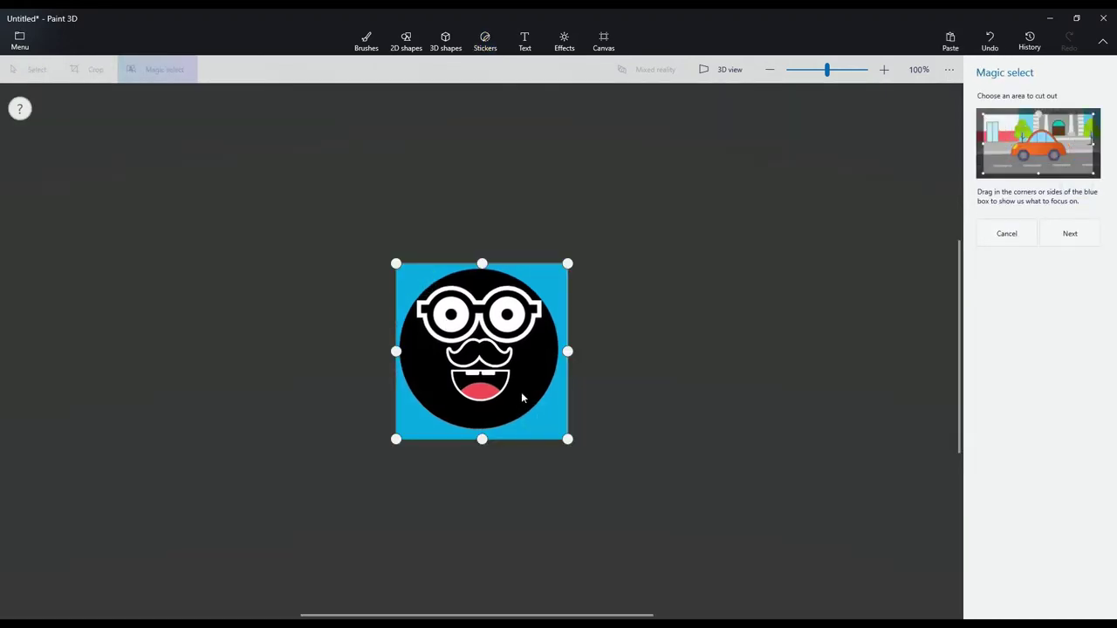
click(1050, 225)
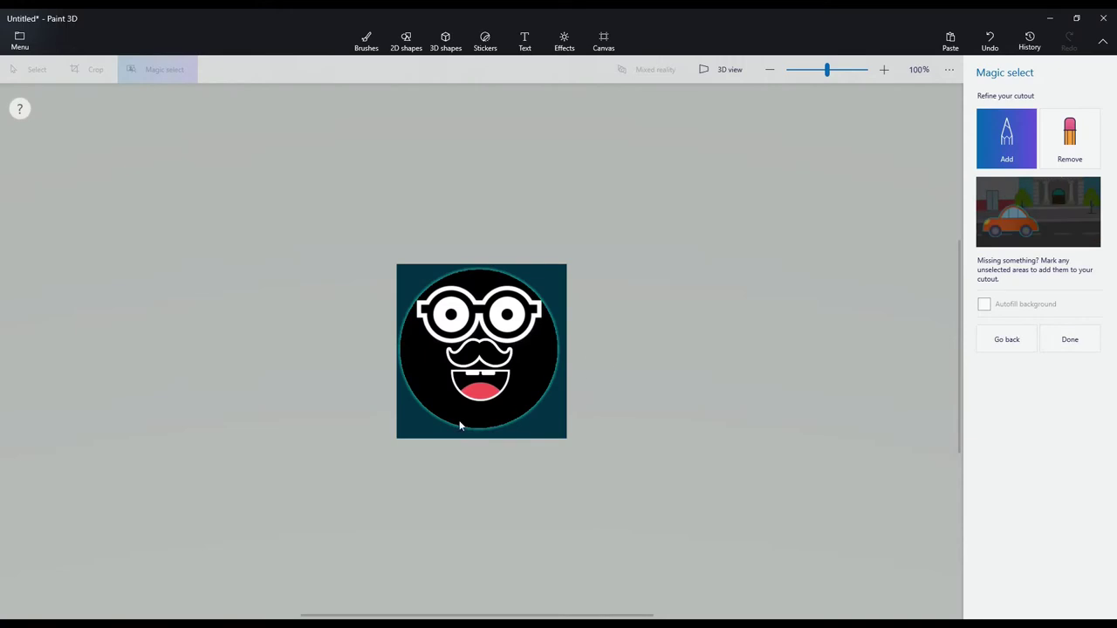
drag(474, 375, 569, 273)
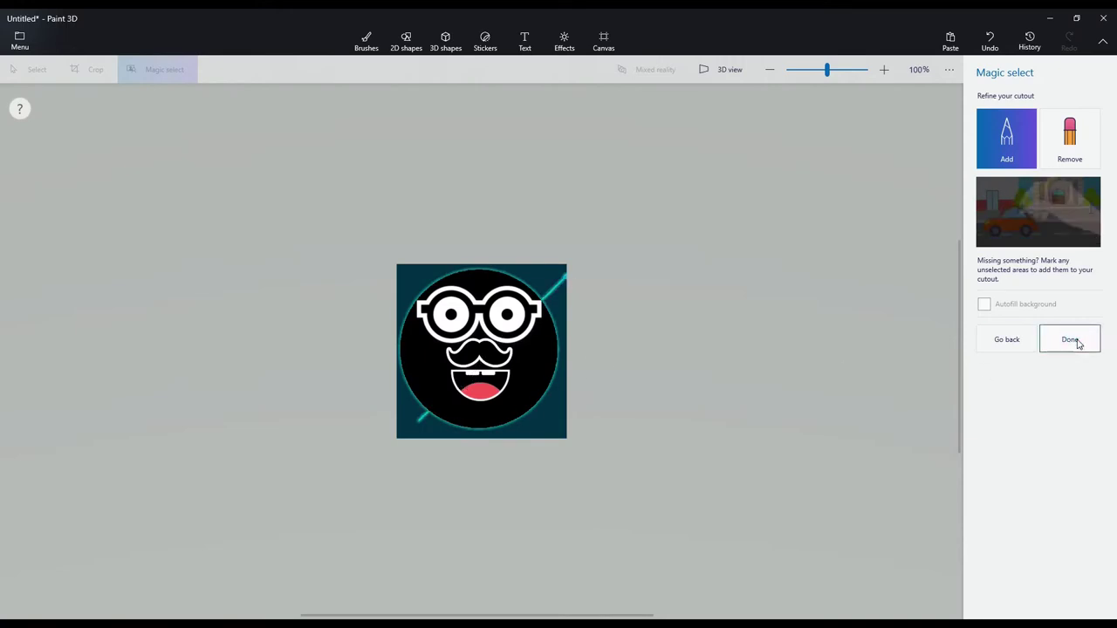
click(1070, 341)
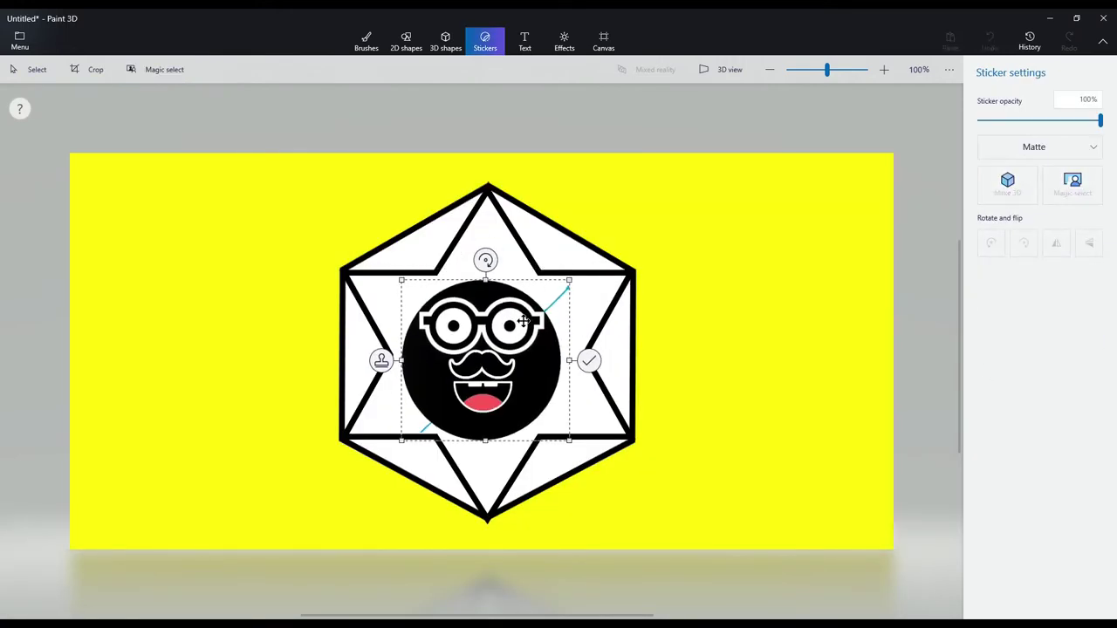
drag(522, 322, 518, 340)
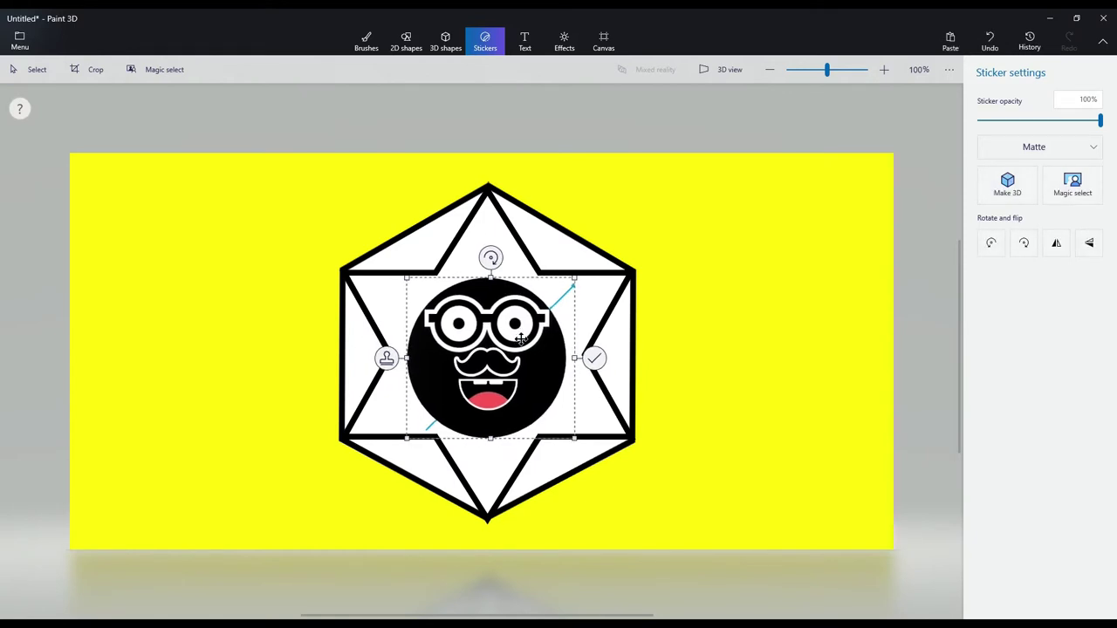
click(1008, 185)
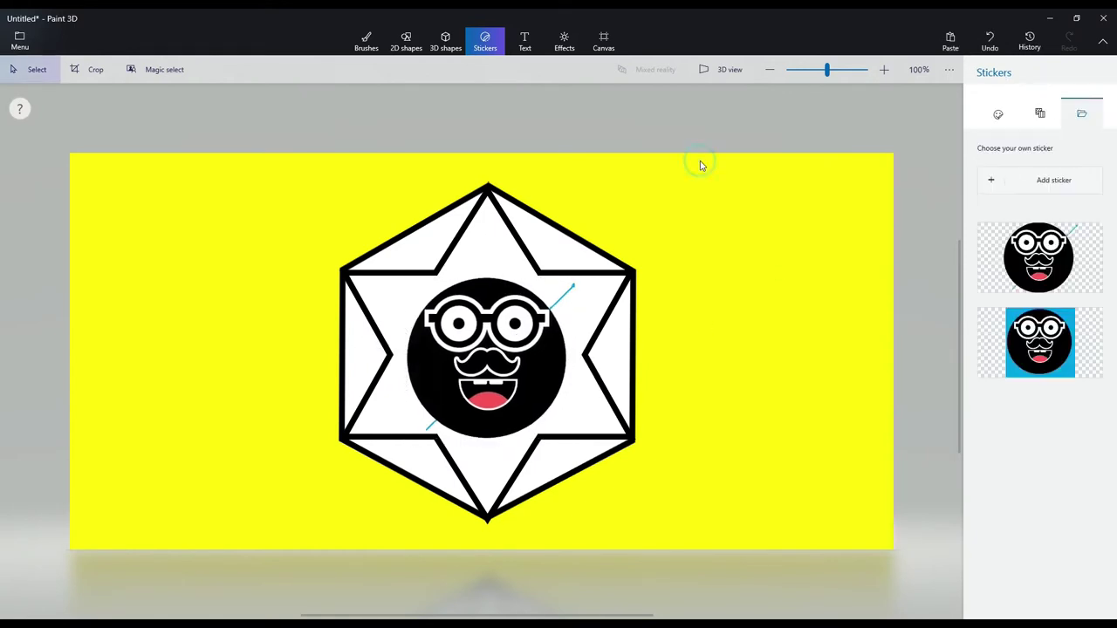
Fill the star's interior around the face with bright blue using the Fill tool
click(371, 54)
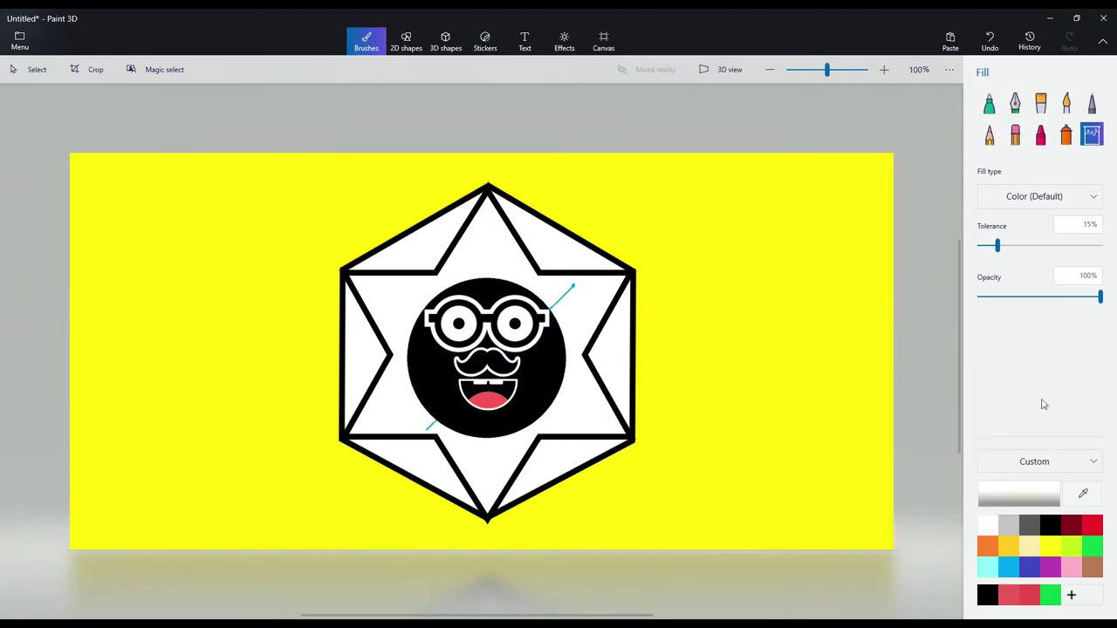
click(1008, 567)
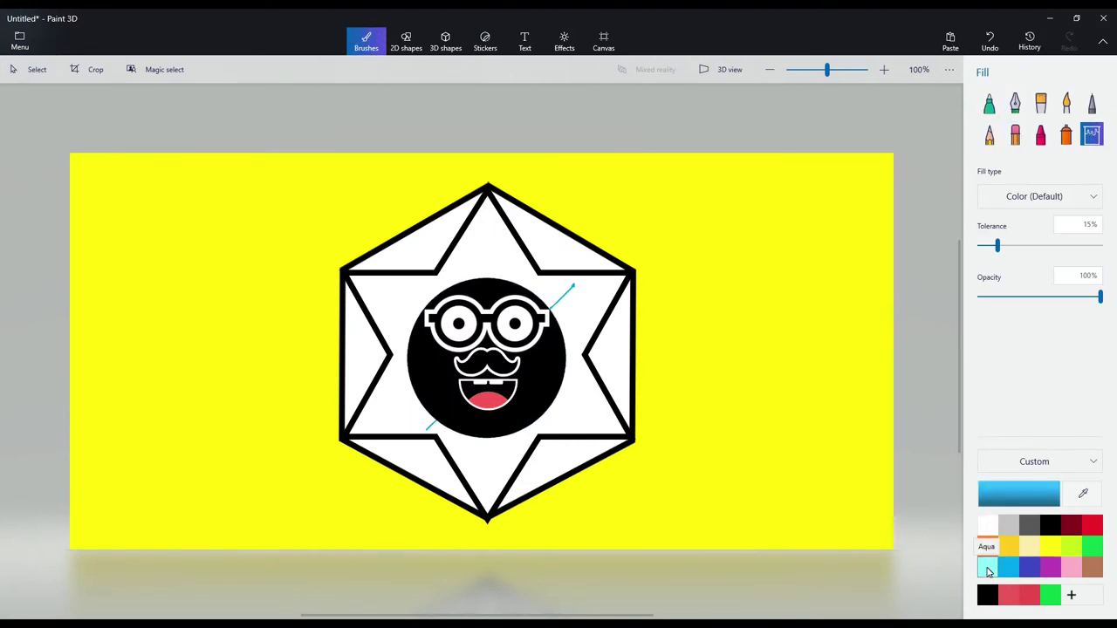
click(504, 250)
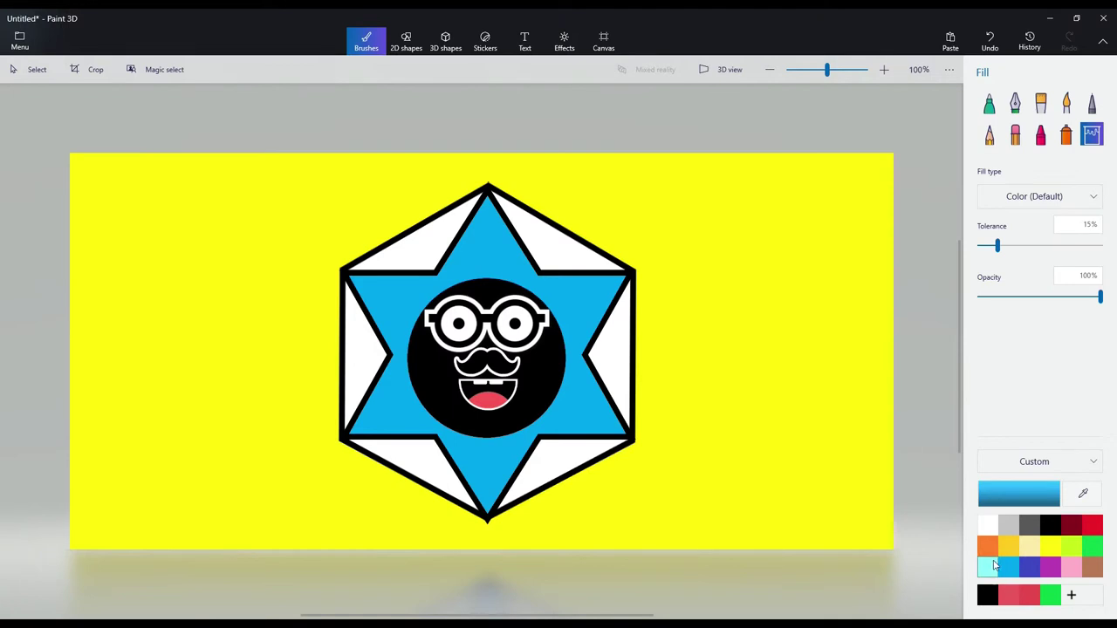
Fill the six triangles between the star and the hexagon with Aqua
click(987, 567)
click(543, 246)
click(418, 246)
click(367, 321)
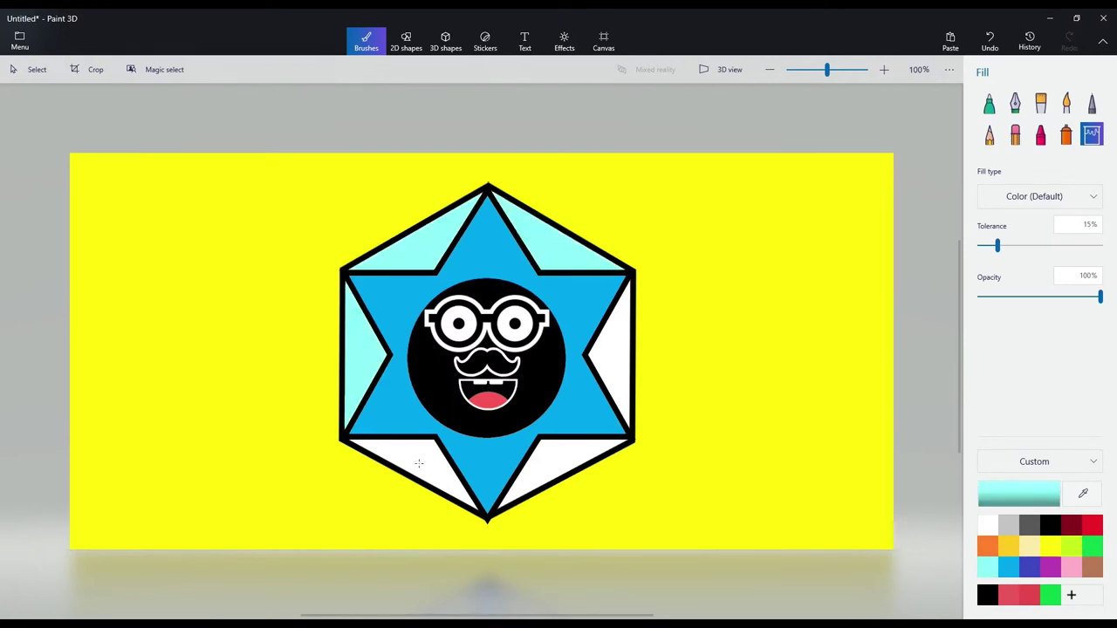
click(418, 464)
click(563, 466)
click(604, 363)
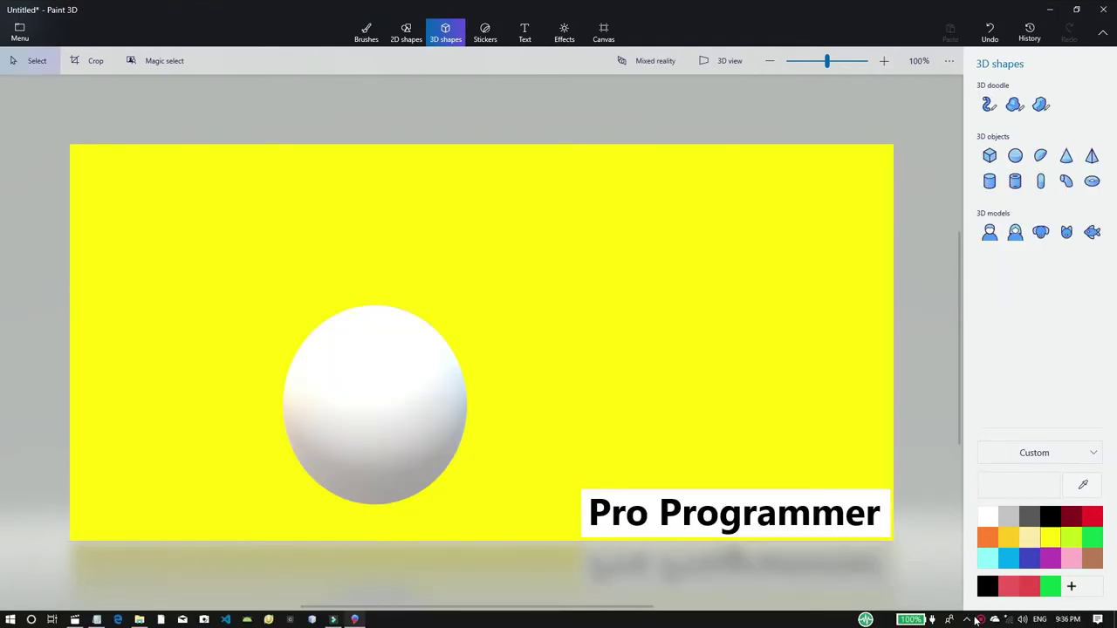
Place a yellow 3D man model above the white sphere and shrink it
click(989, 231)
click(372, 243)
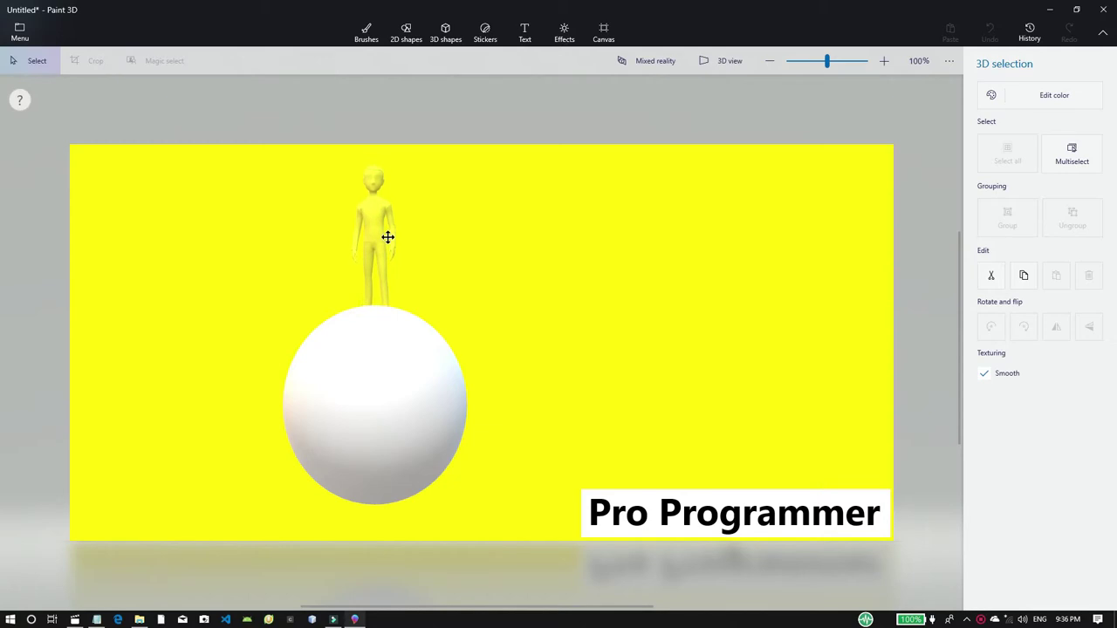
click(386, 236)
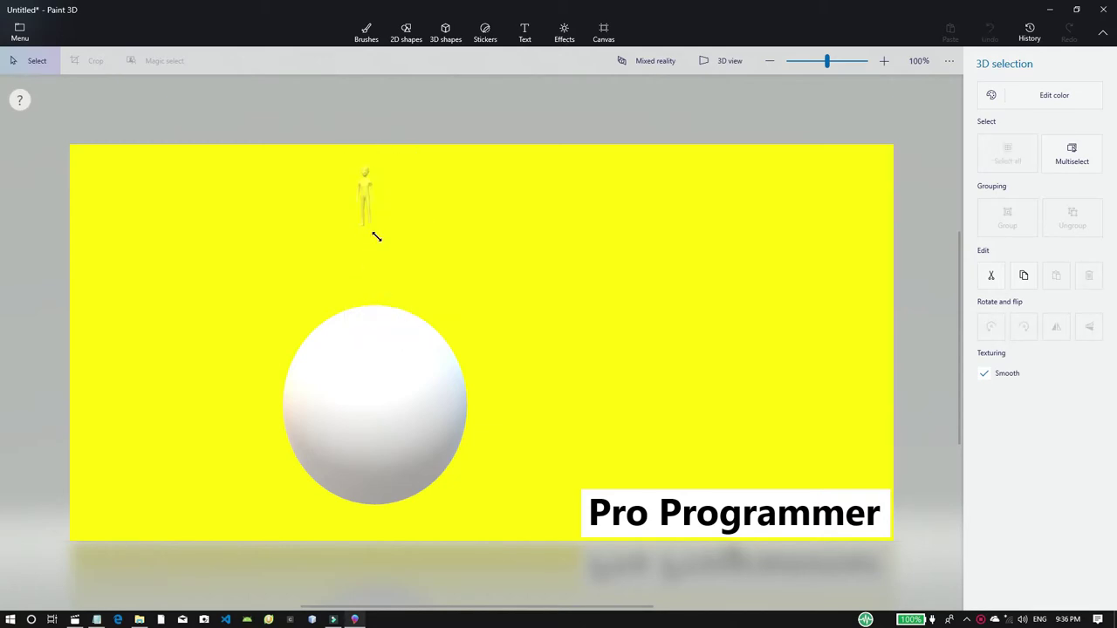